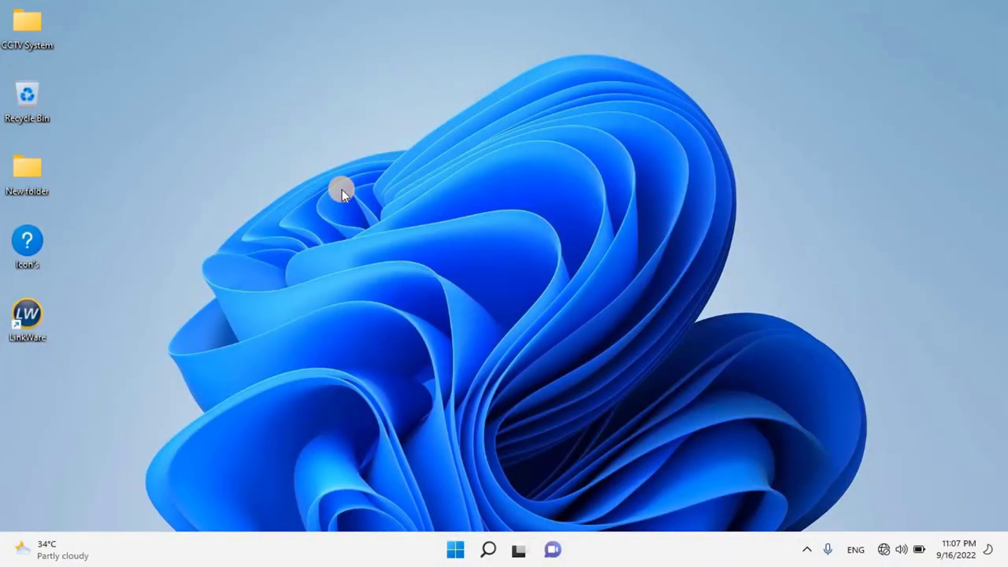
# Launch Google Chrome from Windows search by typing 'cho'
pyautogui.click(489, 549)
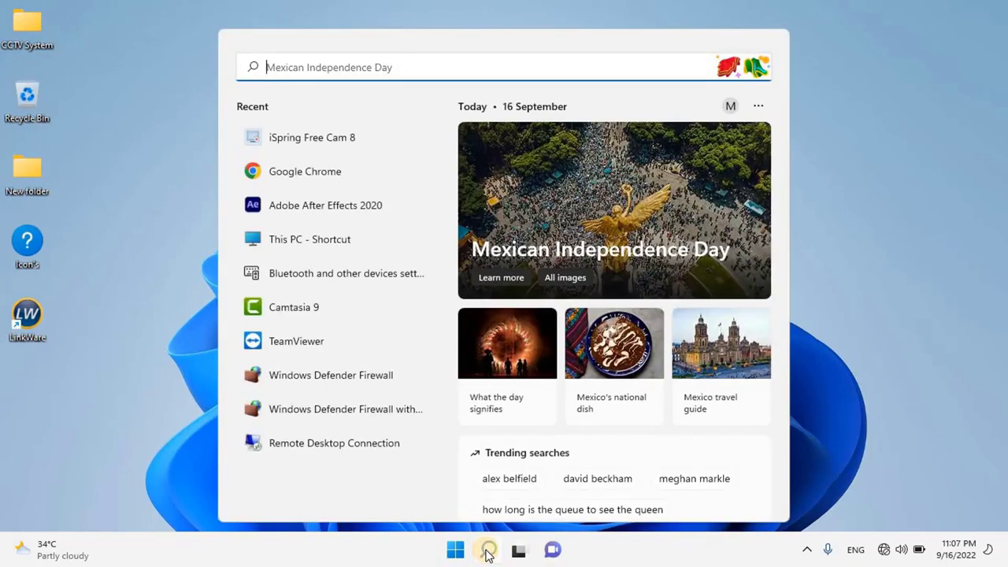
pyautogui.write('cho')
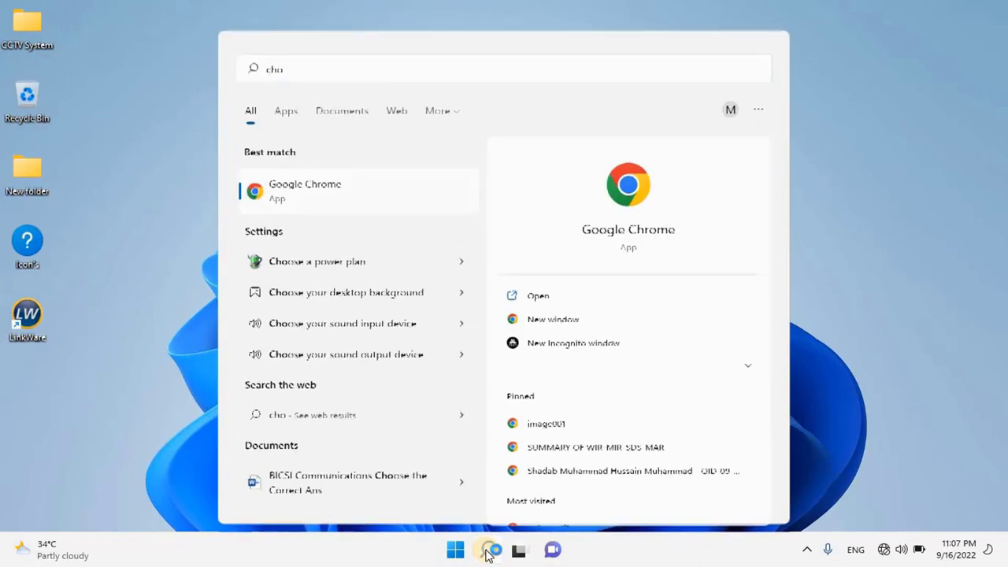
pyautogui.press('Return')
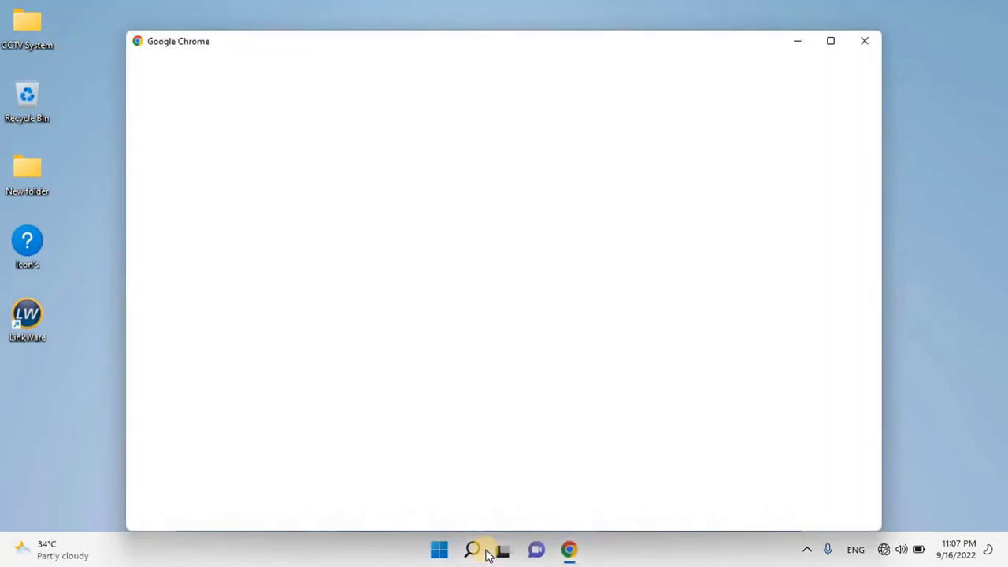
# Load the visitsaudi.com/visa page from the address bar suggestion
pyautogui.click(471, 384)
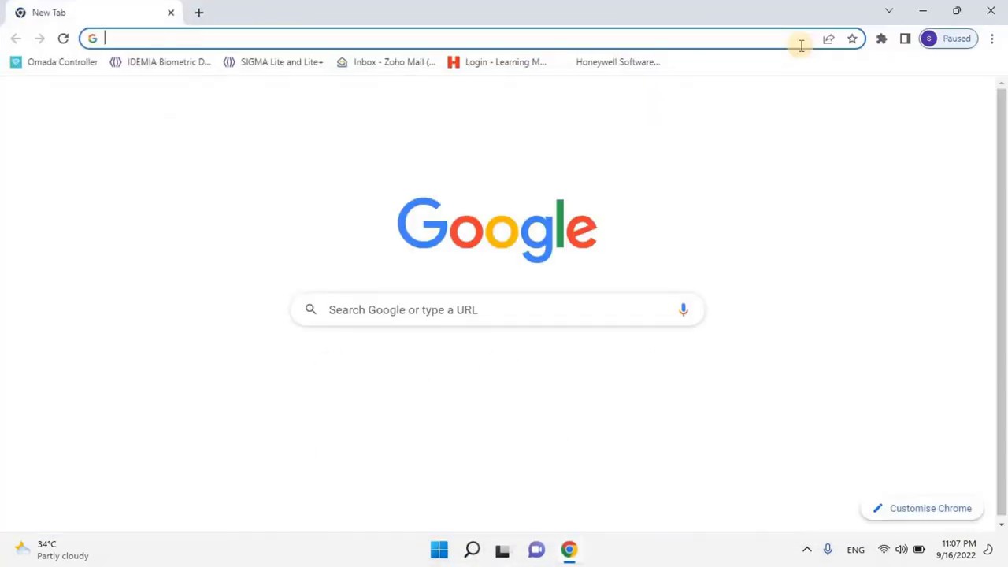
pyautogui.write('visit')
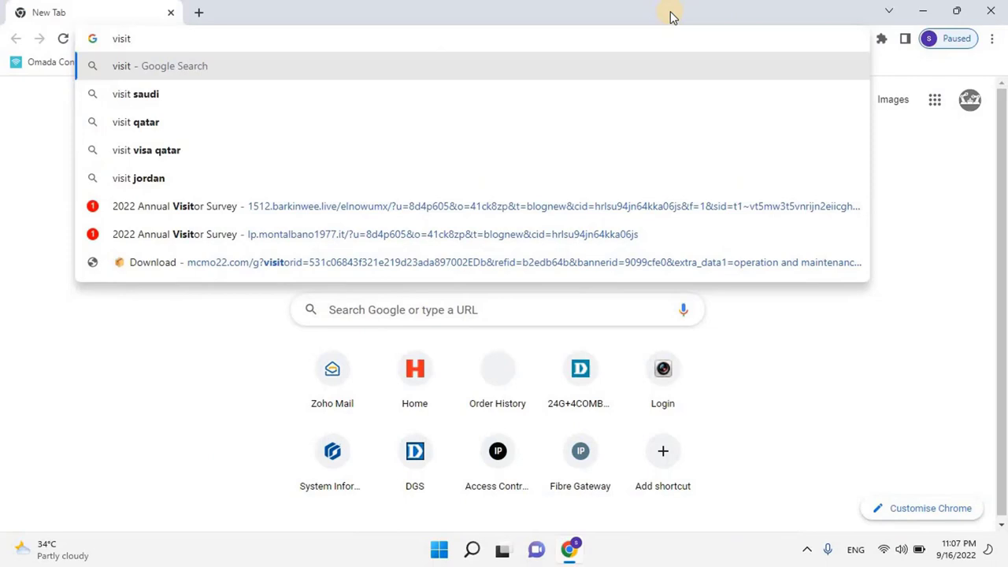
pyautogui.write('sa')
pyautogui.press('Down')
pyautogui.press('Down')
pyautogui.press('Return')
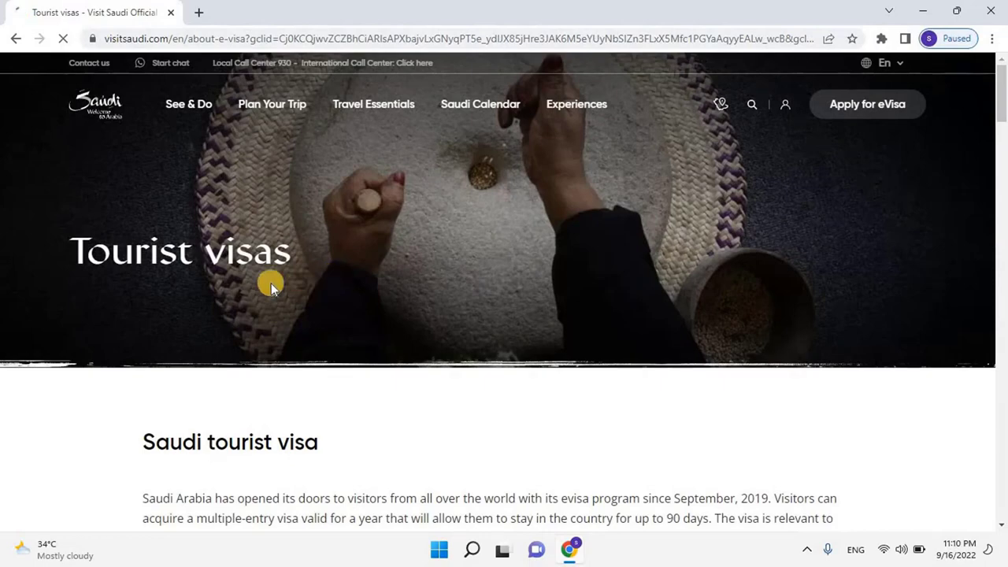
# Scroll through the Visit Saudi Tourist visas page to read the visa requirements
pyautogui.scroll(-15, 337, 290)
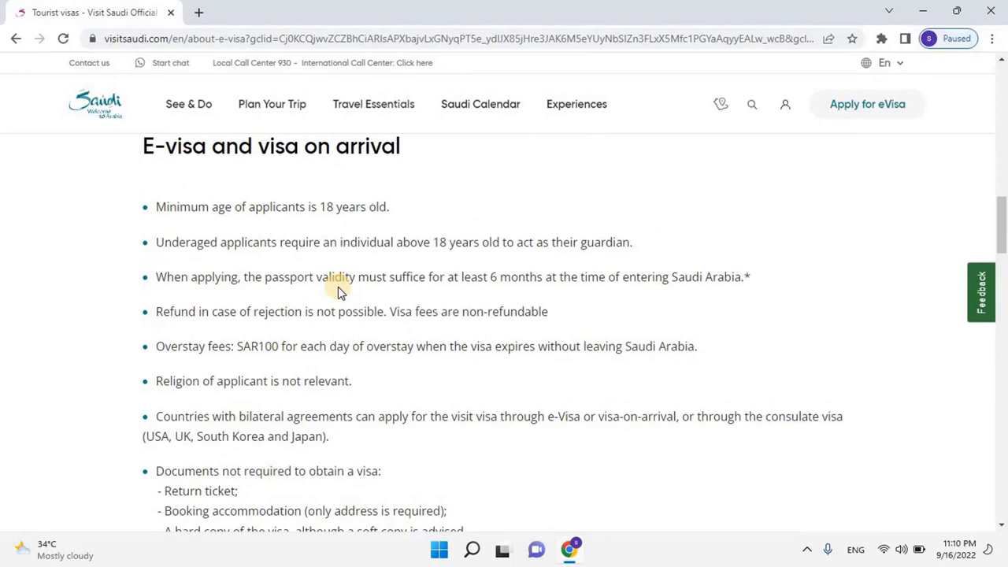
pyautogui.scroll(-15, 338, 290)
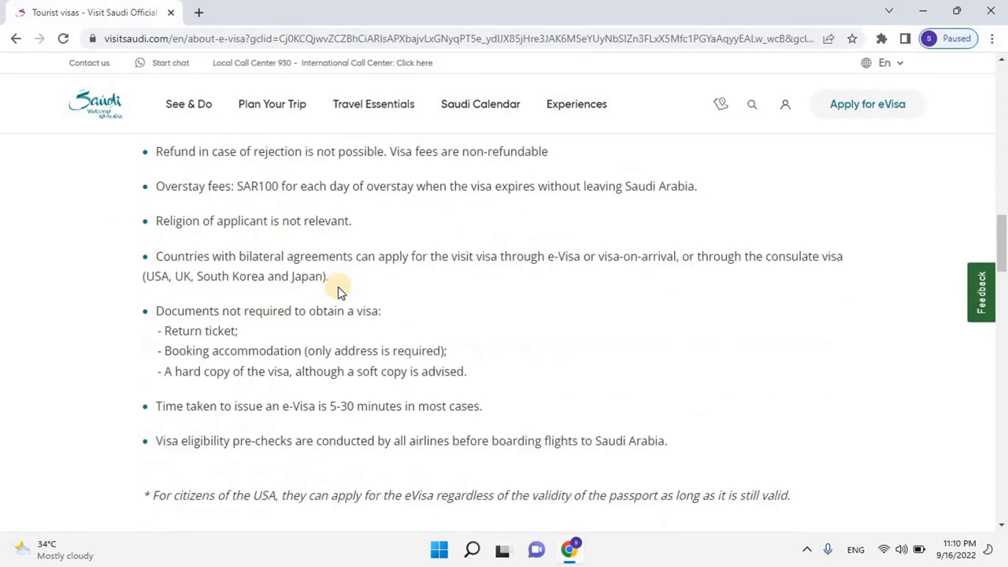
pyautogui.scroll(1, 338, 290)
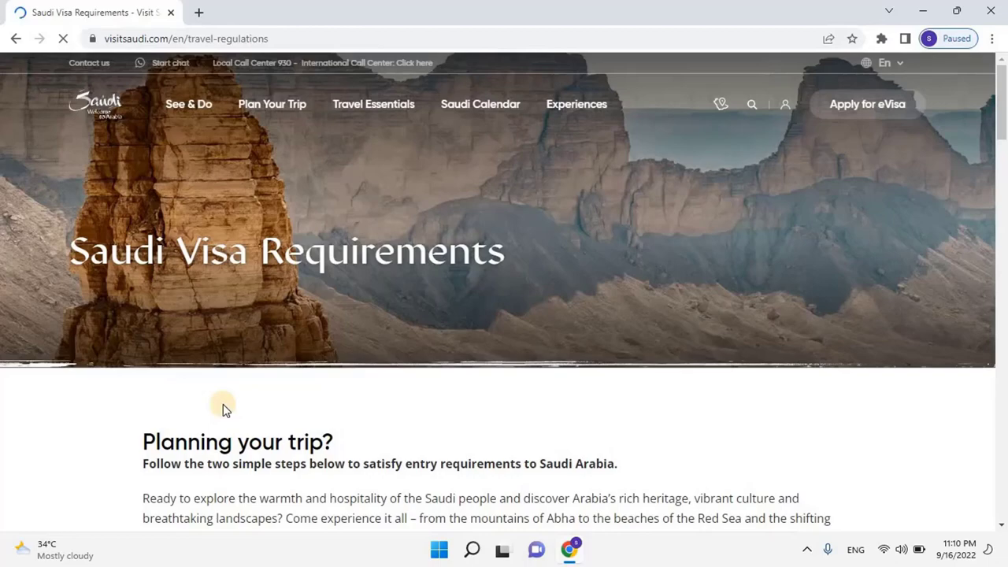
pyautogui.scroll(-3, 752, 435)
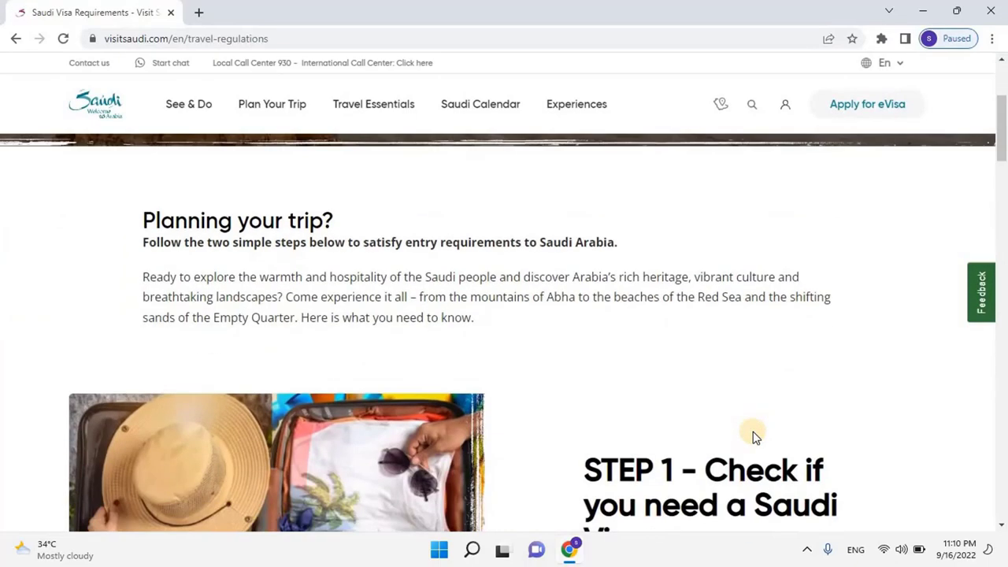
pyautogui.scroll(-3, 752, 436)
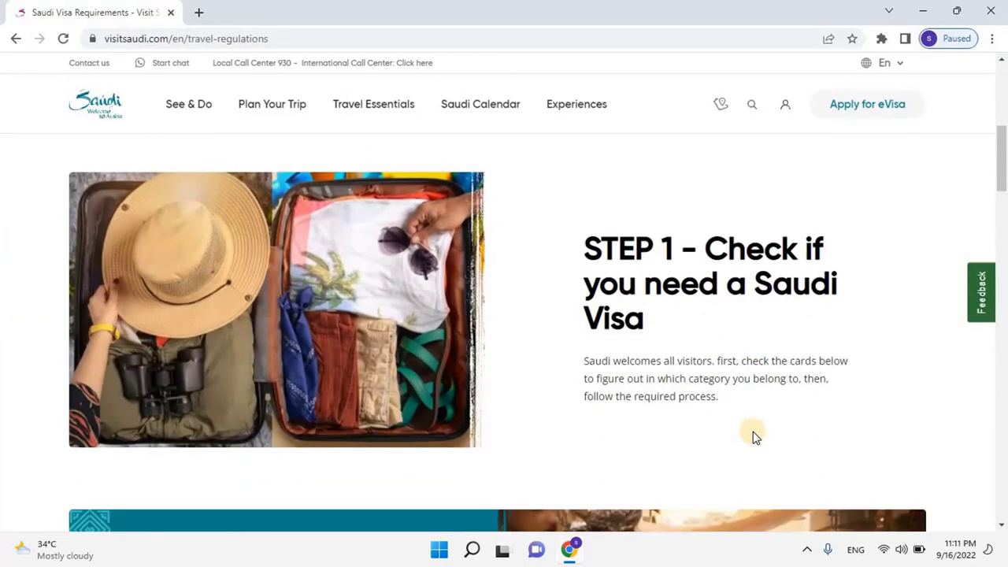
pyautogui.scroll(-3, 753, 435)
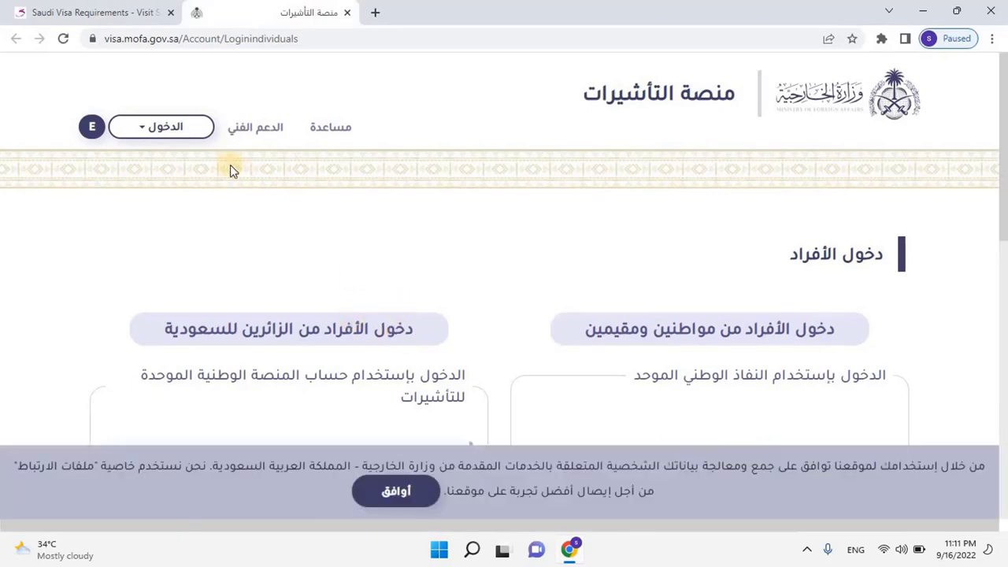
# Switch the visa site to English, accept the cookie notice, and open the Register page
pyautogui.click(91, 128)
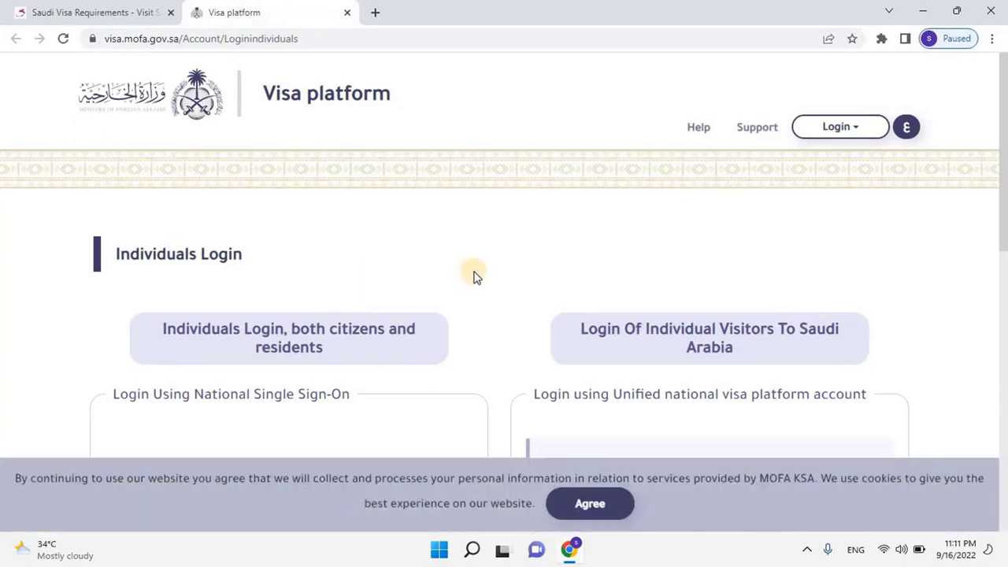
pyautogui.click(597, 507)
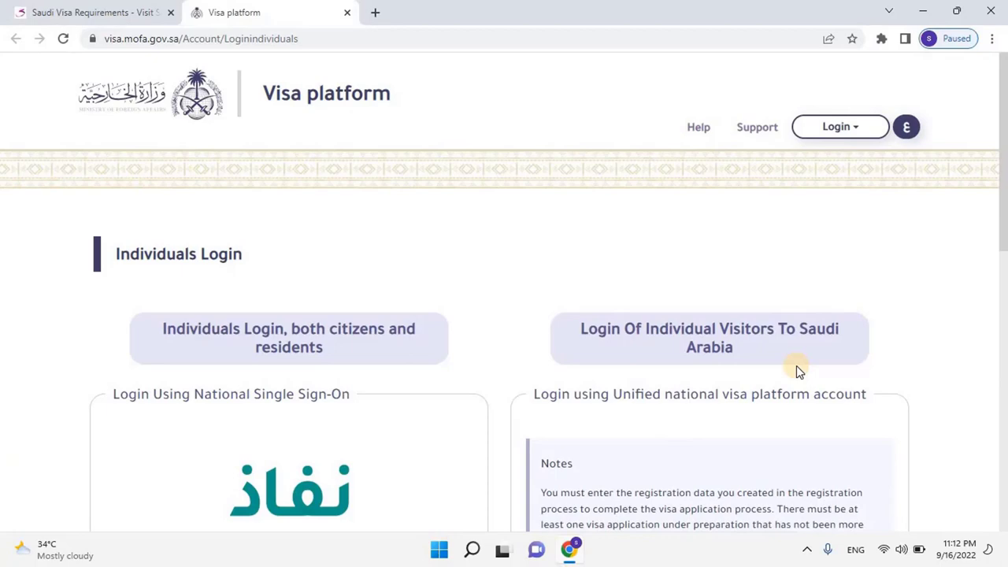
pyautogui.scroll(-4, 796, 365)
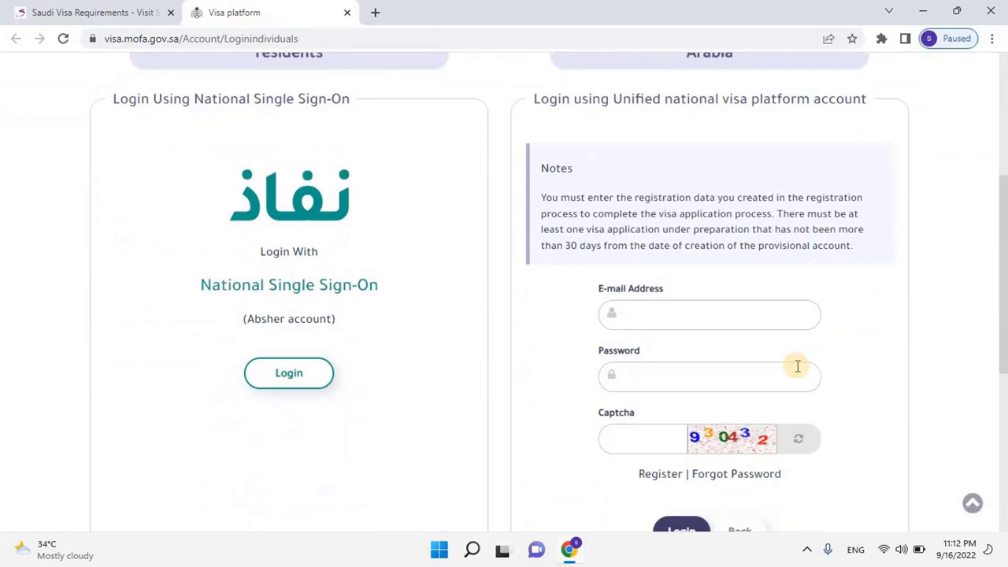
pyautogui.scroll(-1, 720, 321)
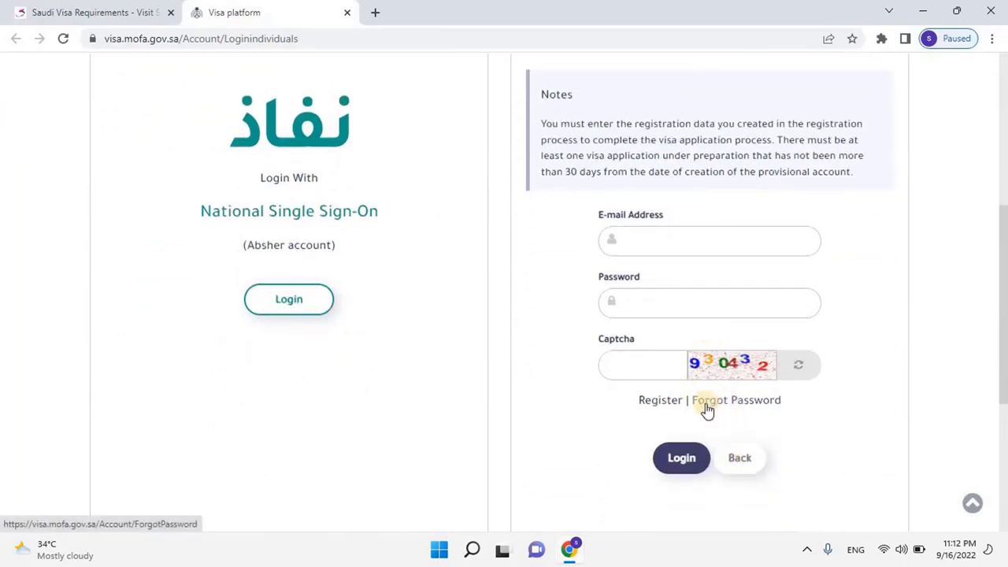
pyautogui.click(658, 402)
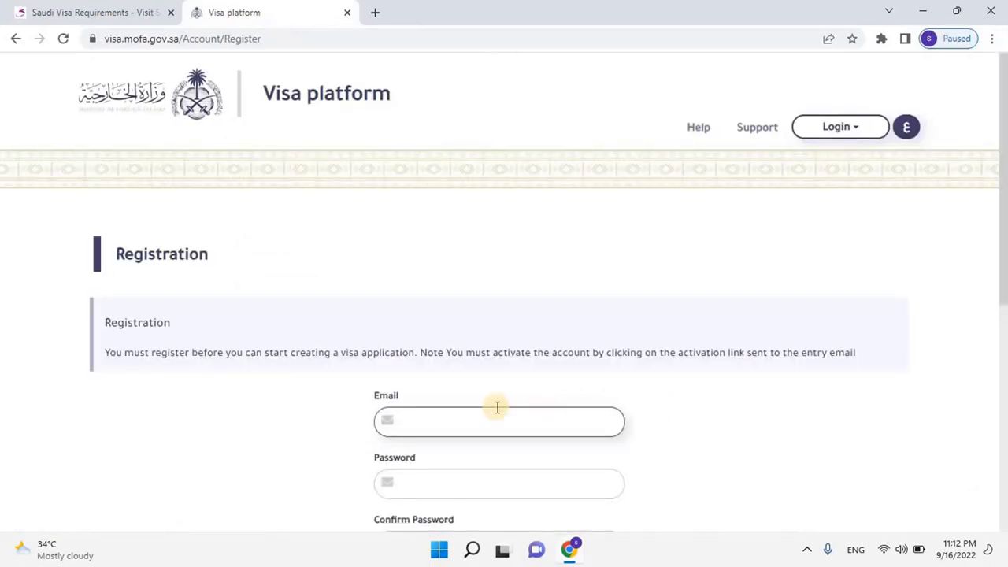
# Enter the e-mail, password, password confirmation and image code, then submit the registration
pyautogui.scroll(-1, 495, 407)
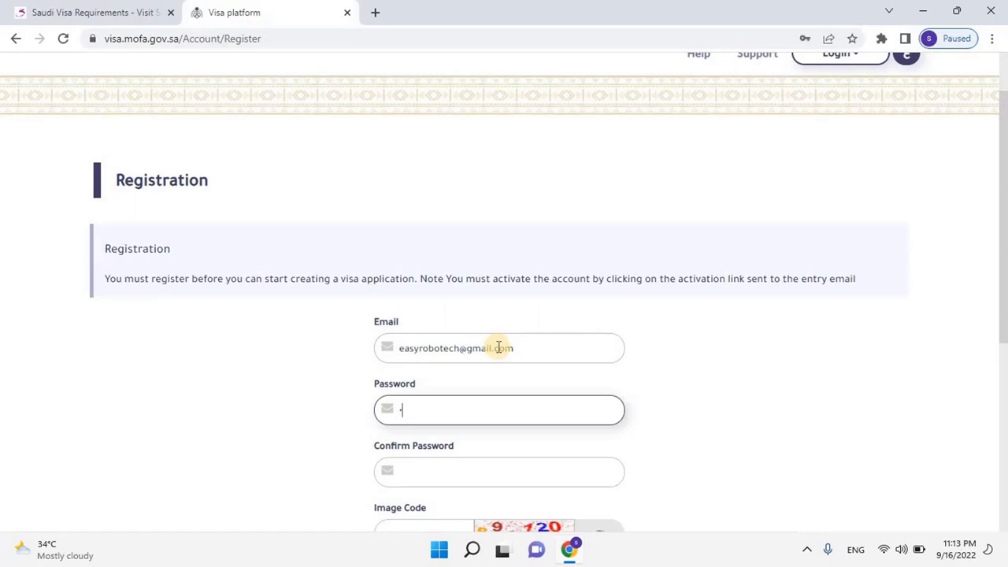
pyautogui.press('Tab')
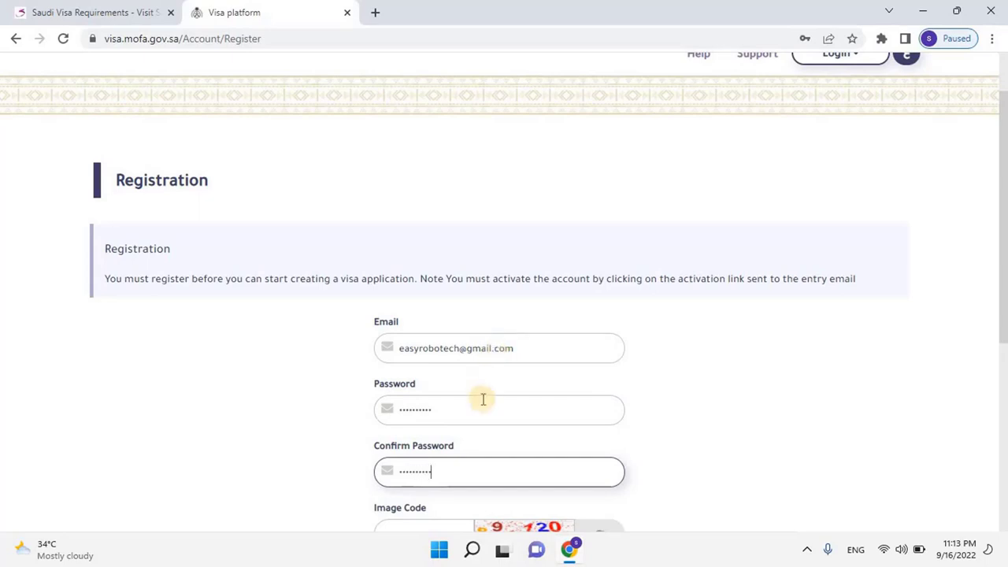
pyautogui.scroll(-2, 479, 399)
pyautogui.click(436, 392)
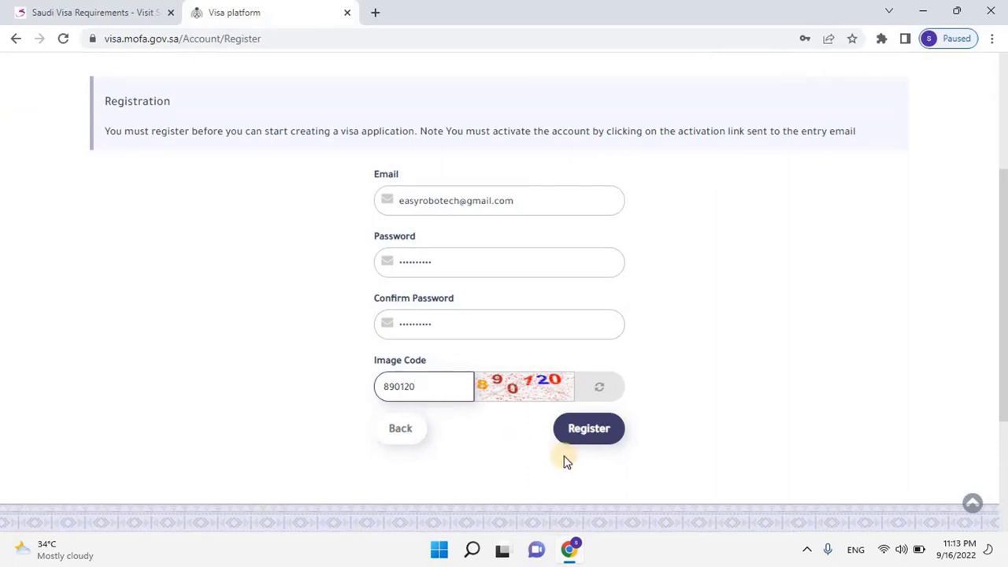
pyautogui.click(597, 437)
pyautogui.click(589, 429)
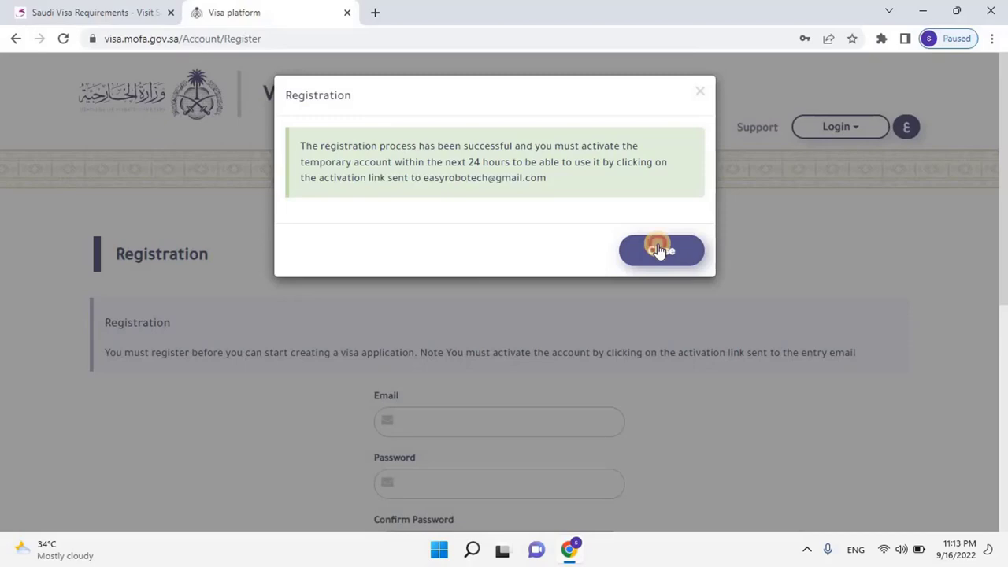
# Dismiss the success notice and sign in to Gmail with the registration account's e-mail and password
pyautogui.click(660, 250)
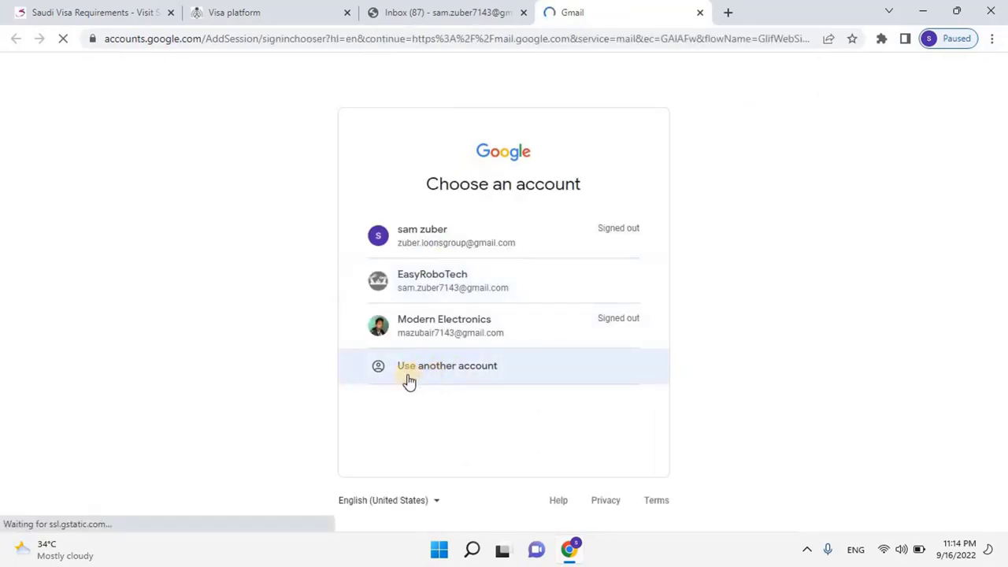
pyautogui.click(404, 370)
pyautogui.press('Return')
pyautogui.write('****')
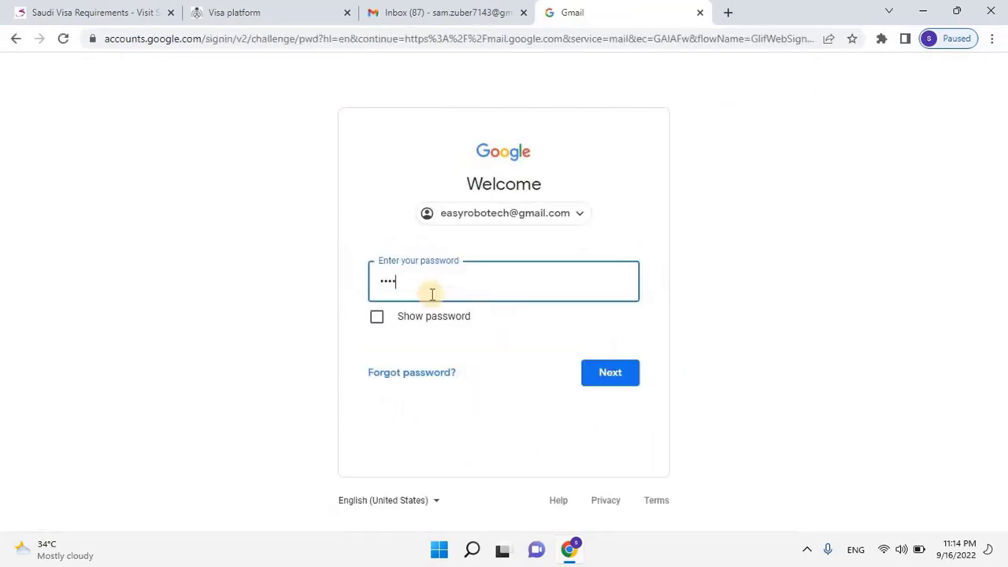
pyautogui.press('Return')
pyautogui.click(874, 290)
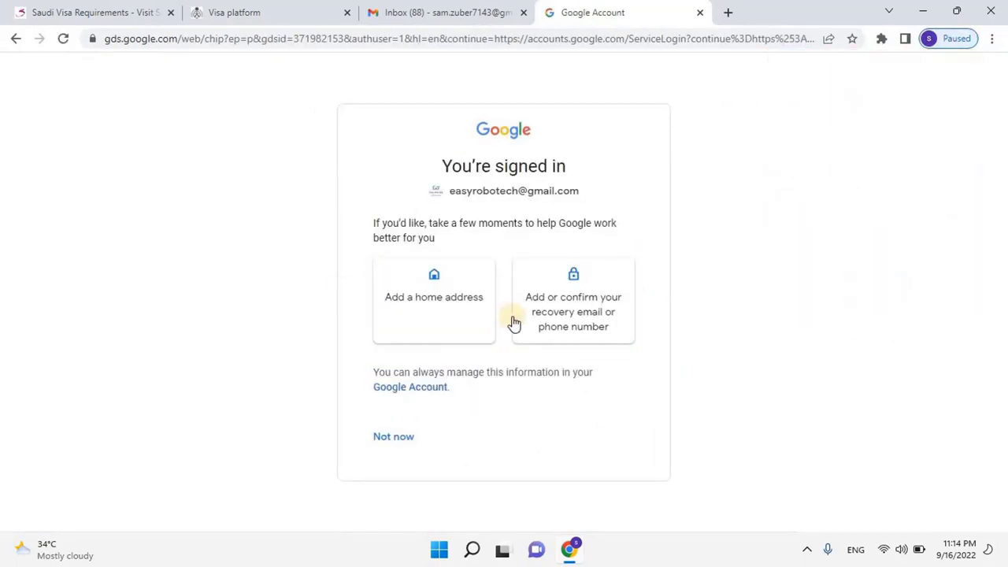
pyautogui.click(393, 440)
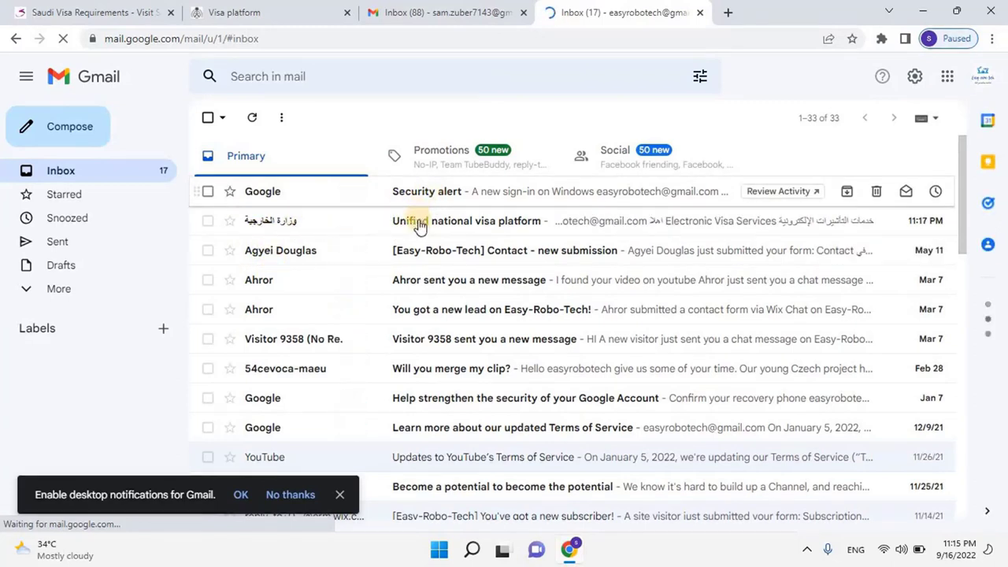
# Open the Unified national visa platform e-mail and follow its Activate link
pyautogui.click(465, 227)
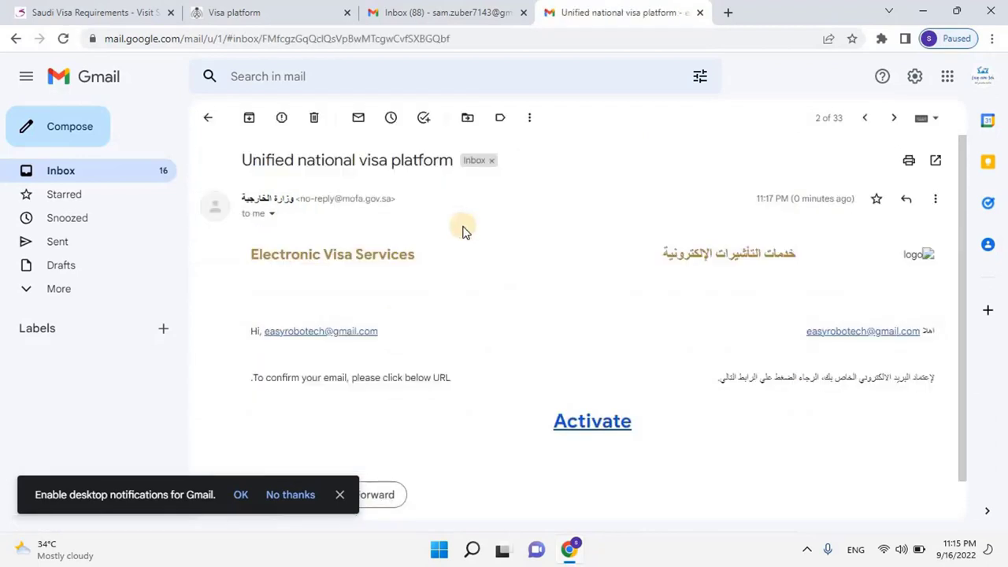
pyautogui.click(575, 425)
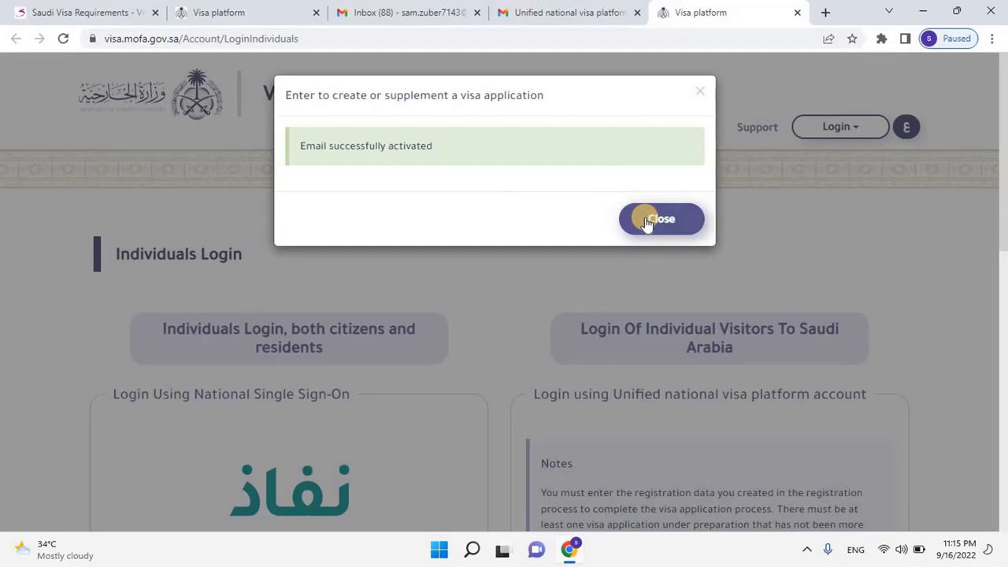
# Dismiss the activation notice and go to the Individuals Login page
pyautogui.click(645, 221)
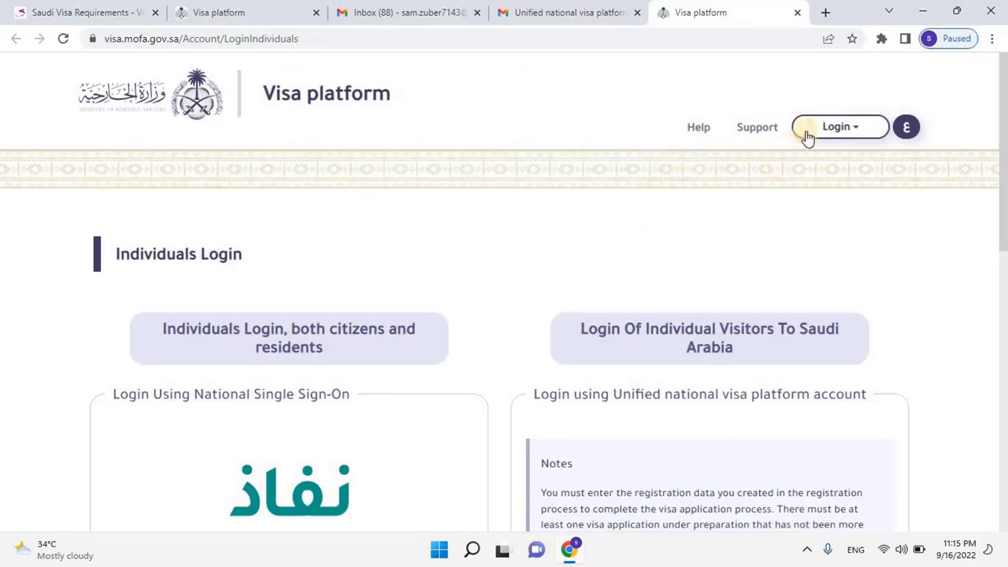
pyautogui.click(826, 127)
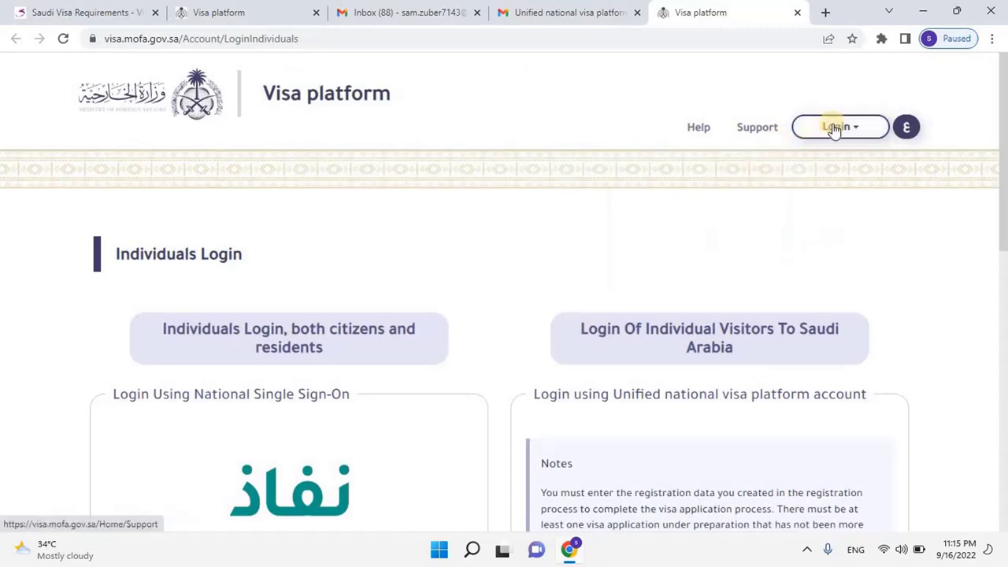
pyautogui.click(833, 127)
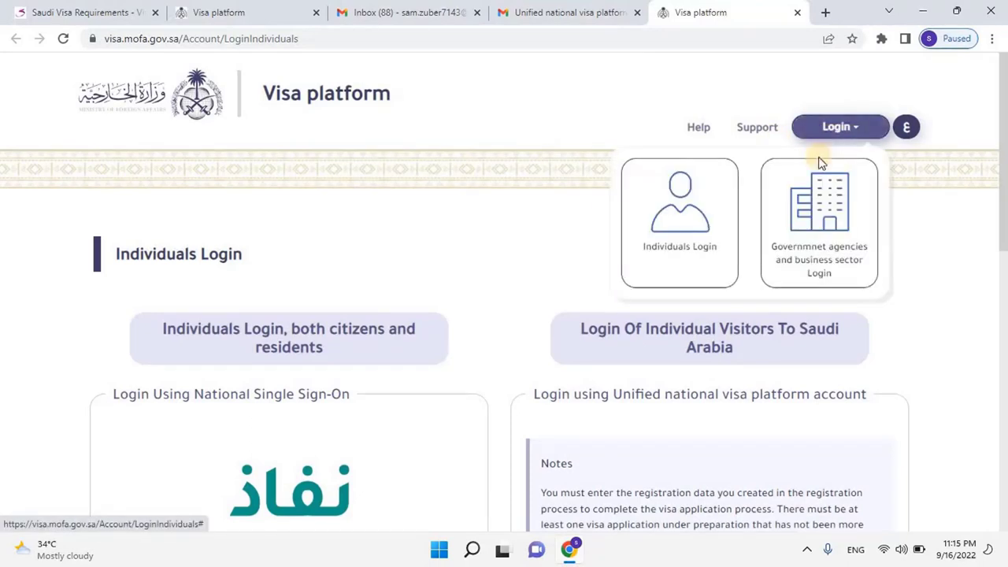
pyautogui.click(679, 236)
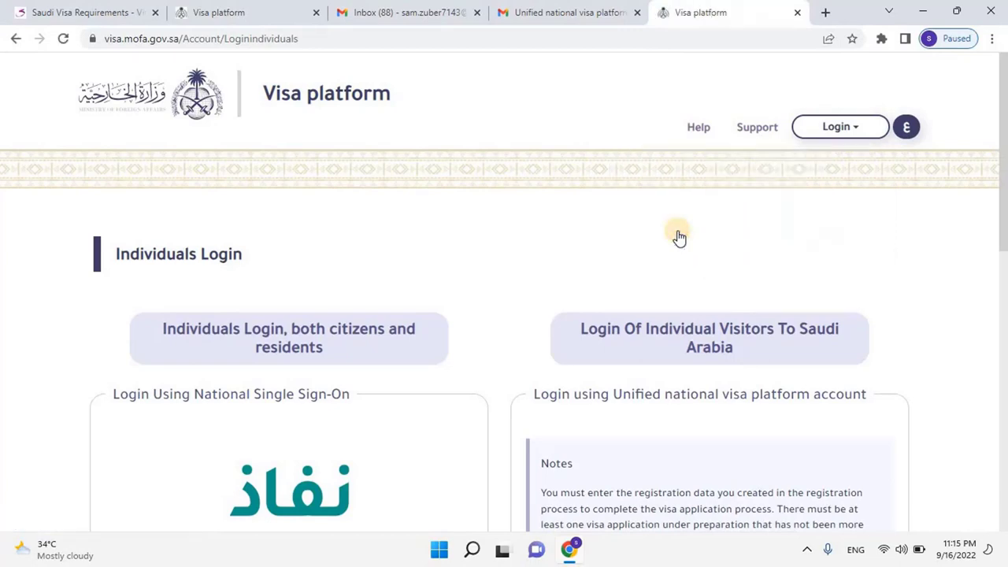
pyautogui.scroll(-4, 679, 236)
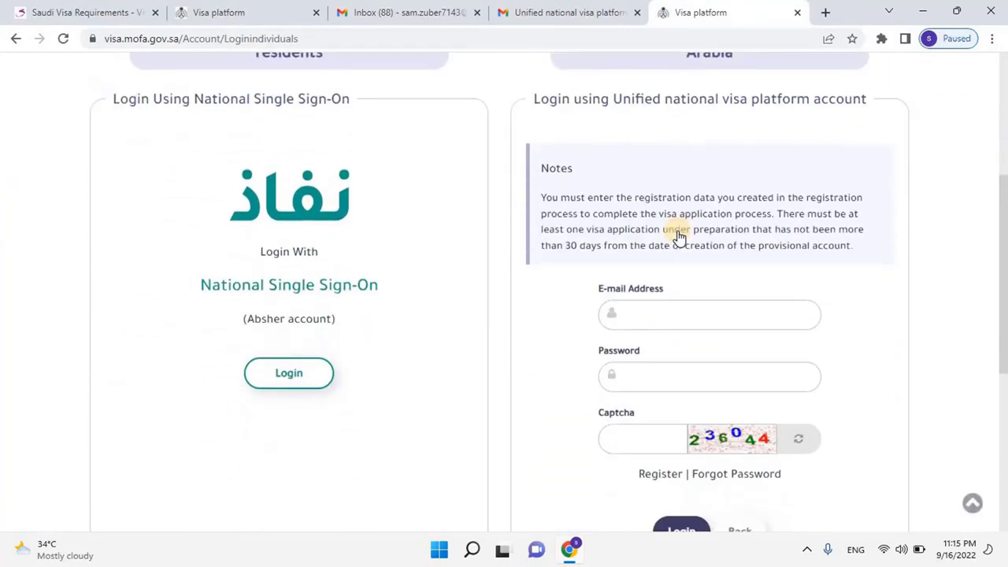
# Enter the account e-mail, password and captcha code, then log in
pyautogui.click(643, 313)
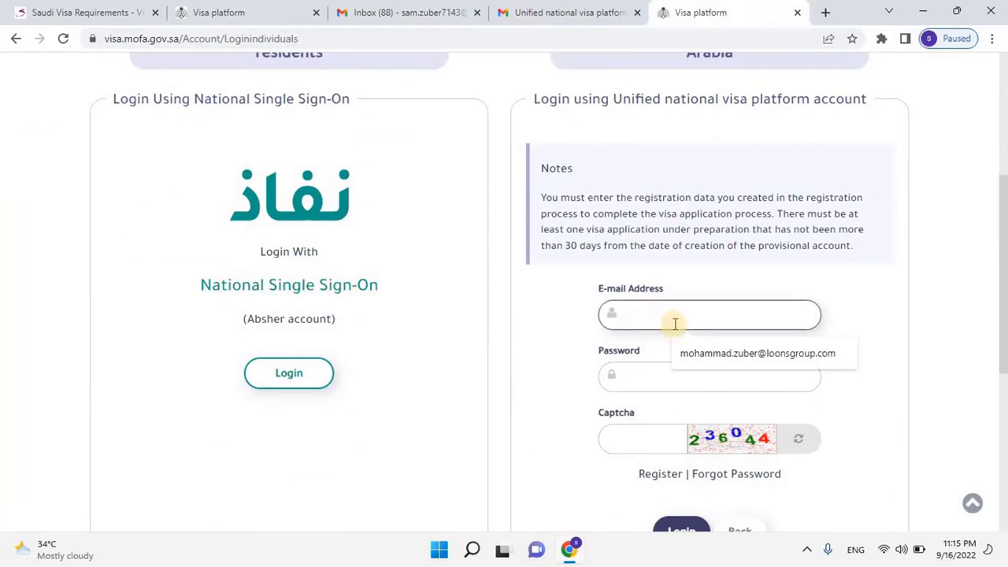
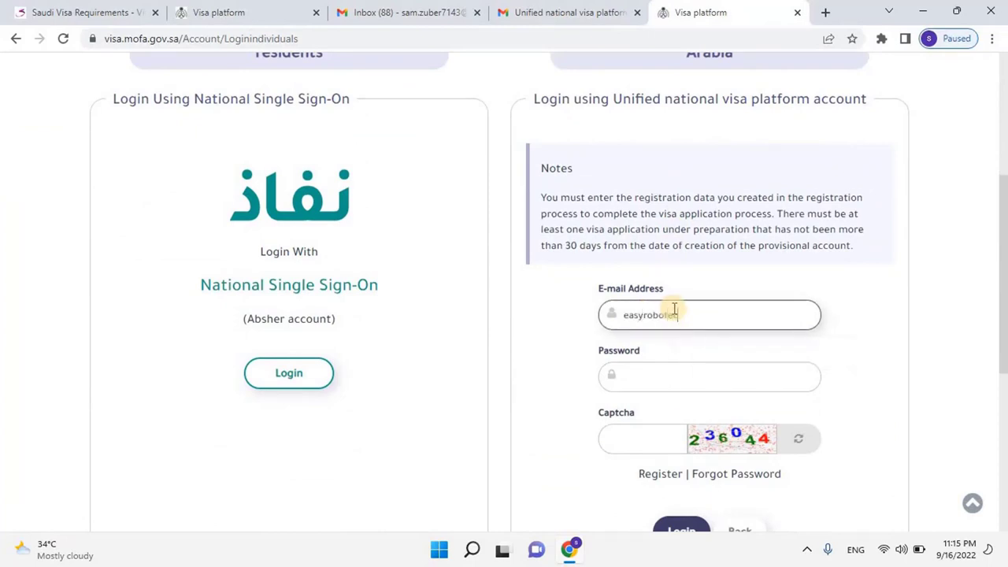
pyautogui.scroll(-1, 670, 313)
pyautogui.click(658, 298)
pyautogui.press('Tab')
pyautogui.write('827771')
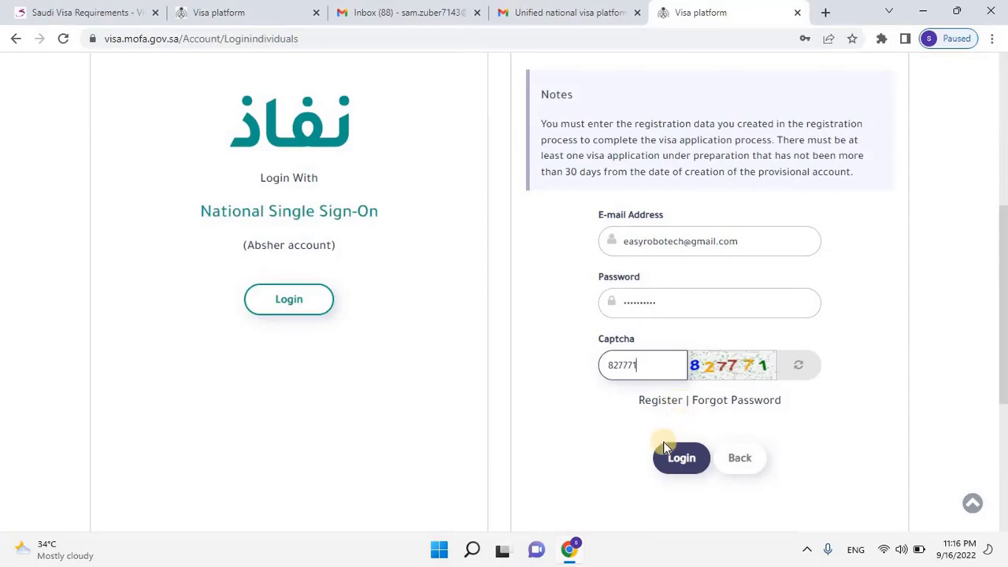
pyautogui.click(678, 459)
# Choose Add A New Application, then read through and agree to the e-Payment Services Agreement
pyautogui.click(415, 344)
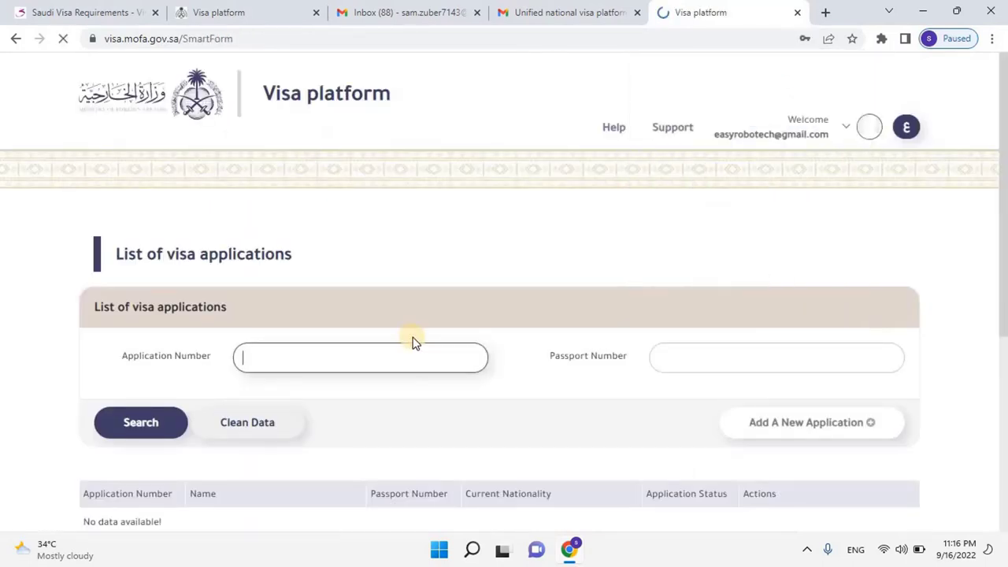
pyautogui.scroll(-1, 414, 343)
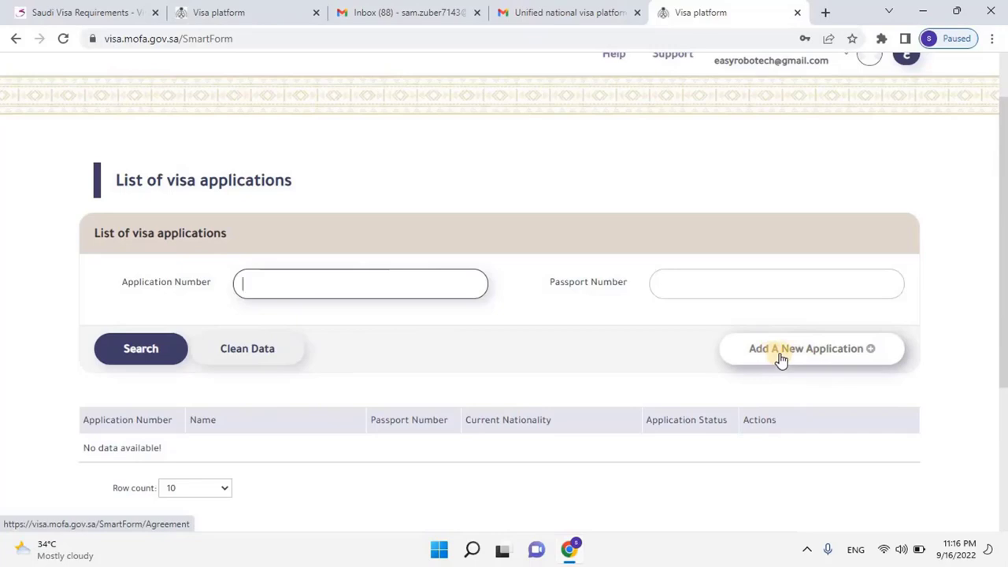
pyautogui.click(781, 358)
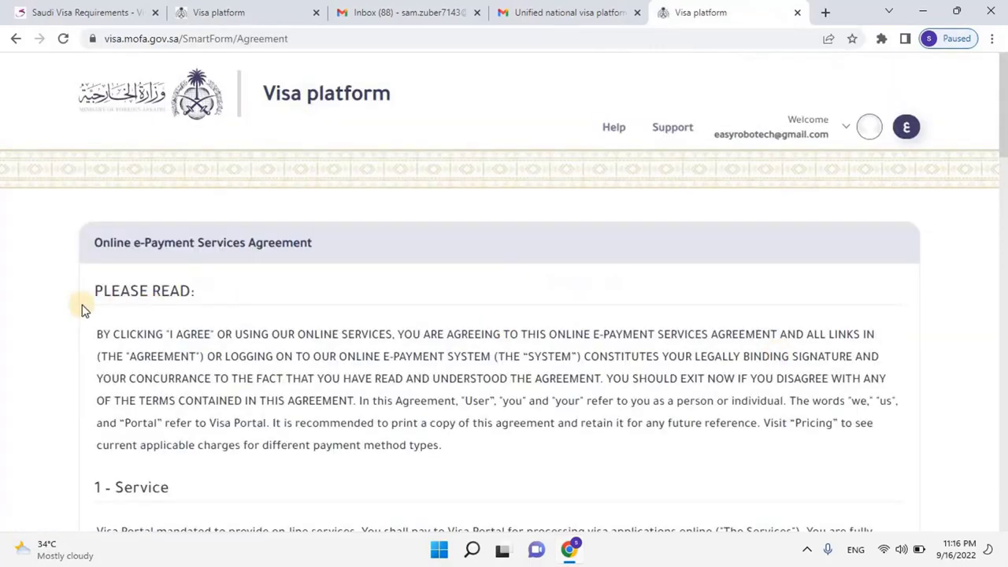
pyautogui.scroll(-1, 110, 307)
pyautogui.scroll(-1, 118, 307)
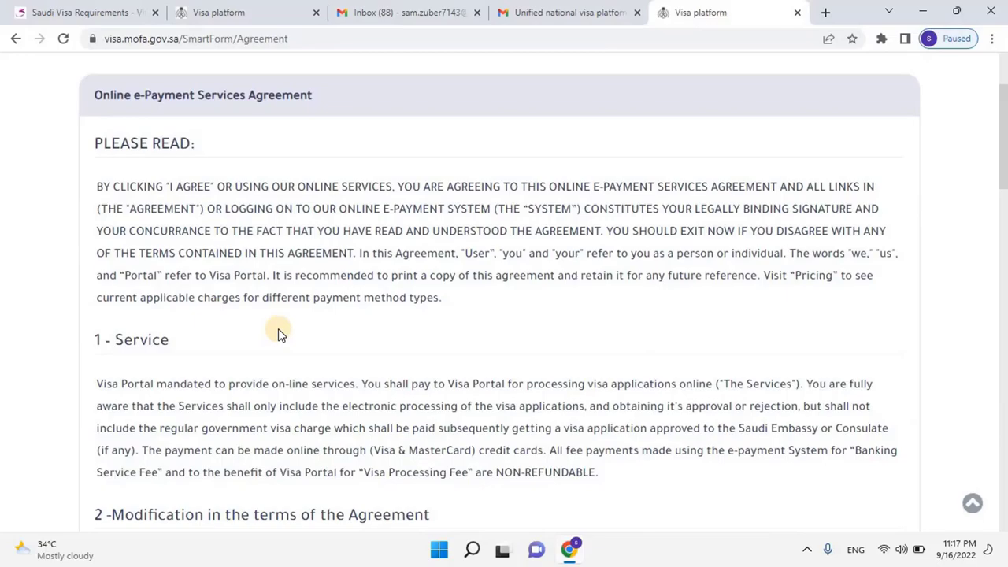
pyautogui.scroll(-10, 278, 334)
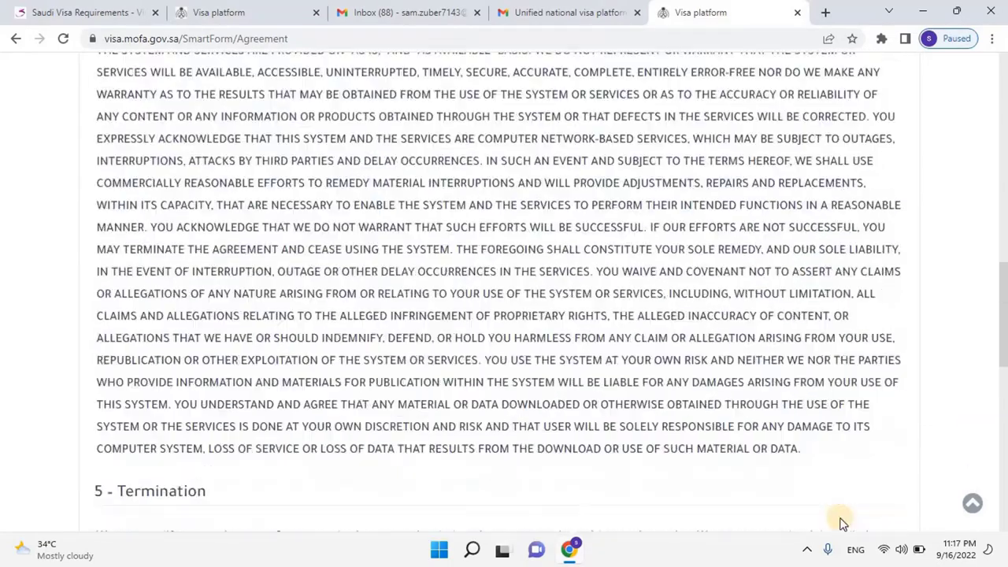
pyautogui.scroll(-6, 964, 409)
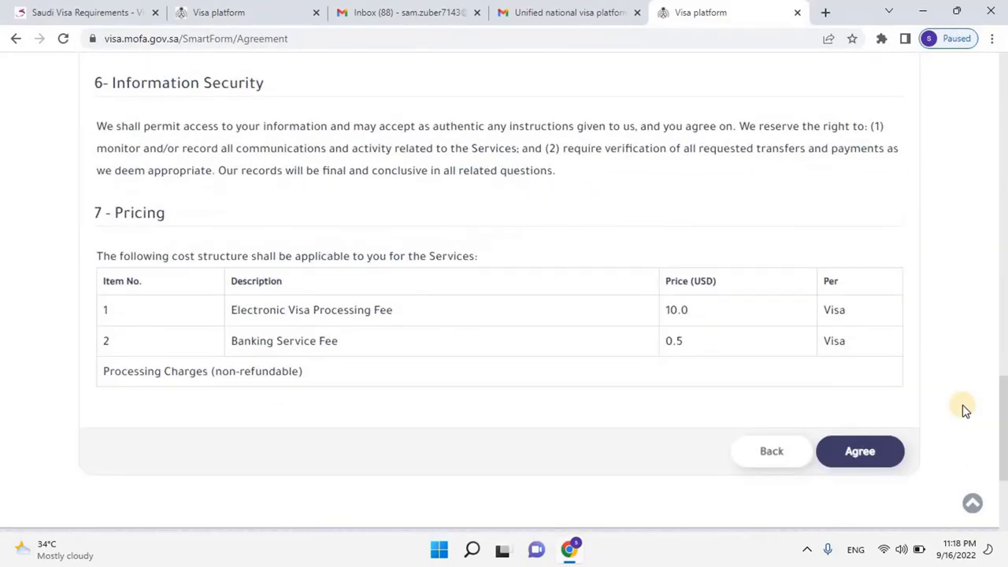
pyautogui.click(846, 456)
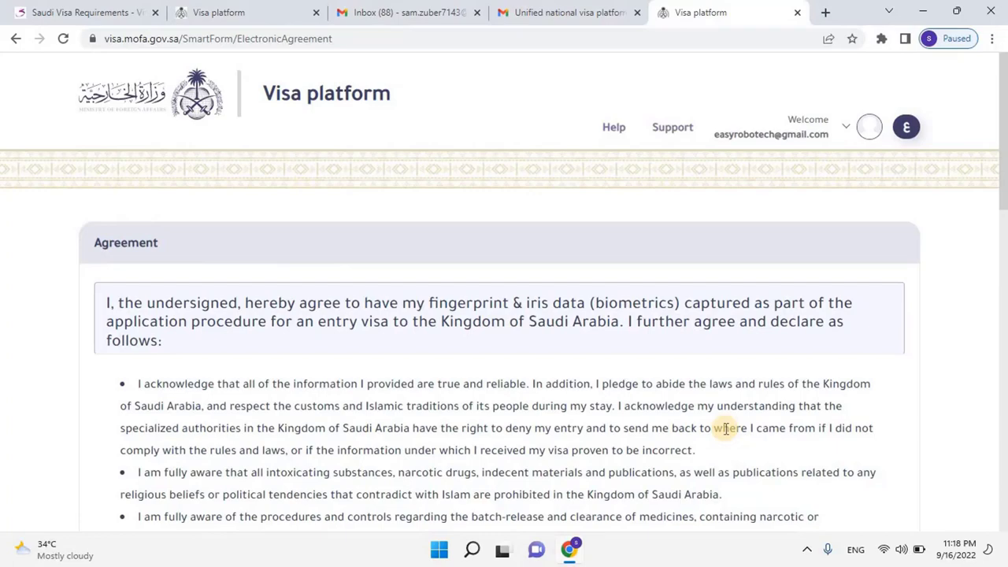
# Scroll to the end of the biometrics and entry declaration and agree to it
pyautogui.scroll(-8, 725, 429)
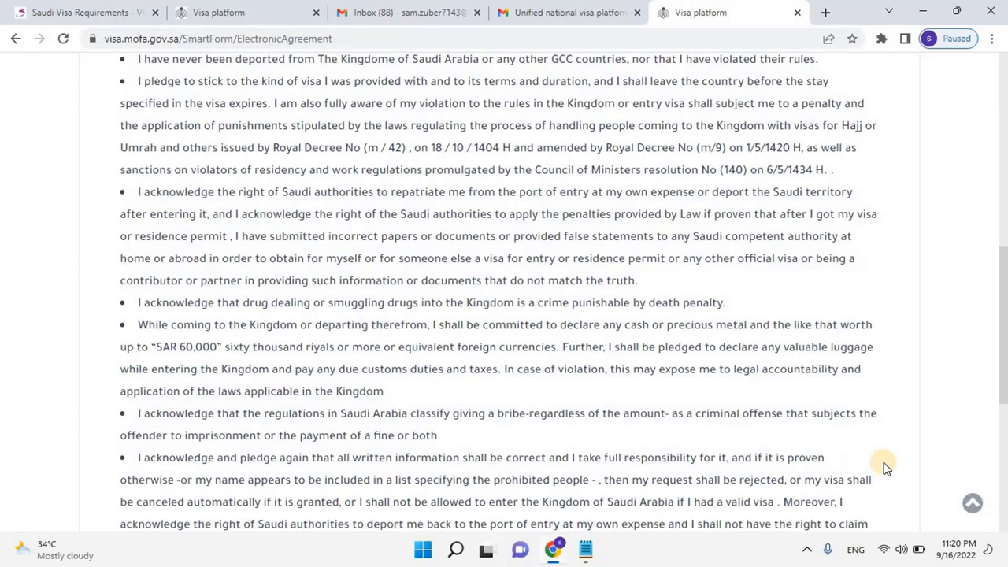
pyautogui.scroll(-2, 884, 461)
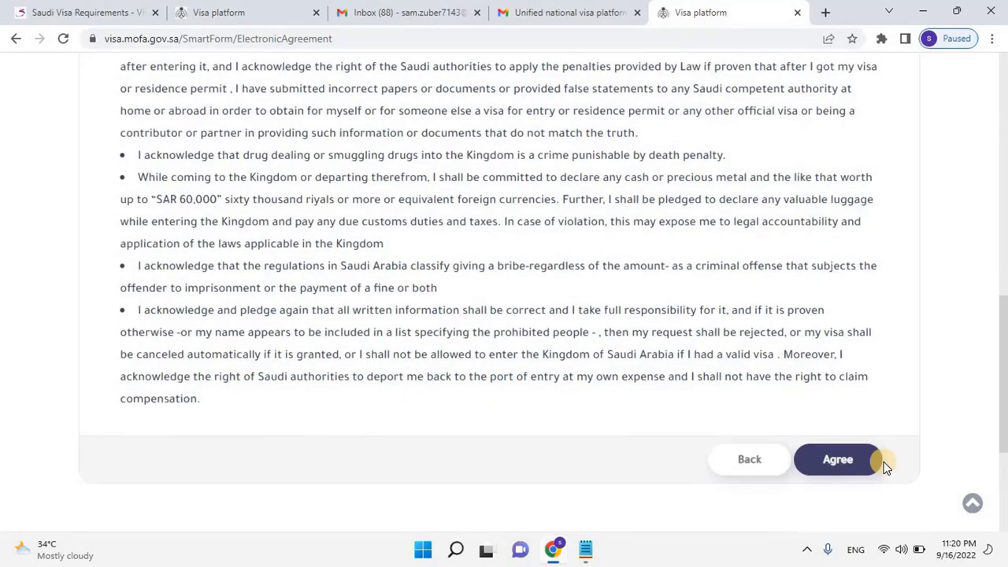
pyautogui.click(841, 462)
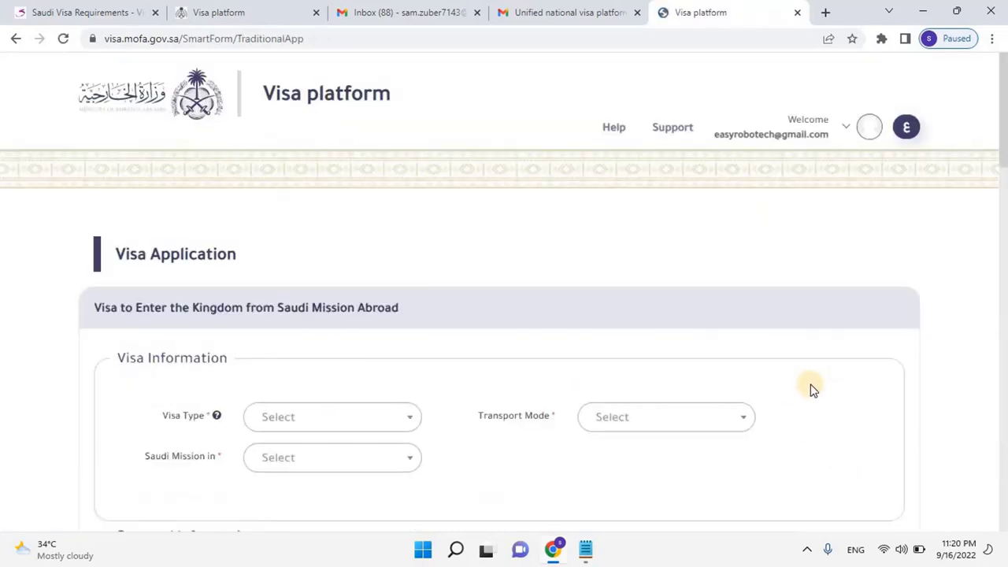
# Choose Tourism Visit as the visa type and keep Open as the transport mode
pyautogui.scroll(-1, 859, 387)
pyautogui.scroll(-1, 860, 387)
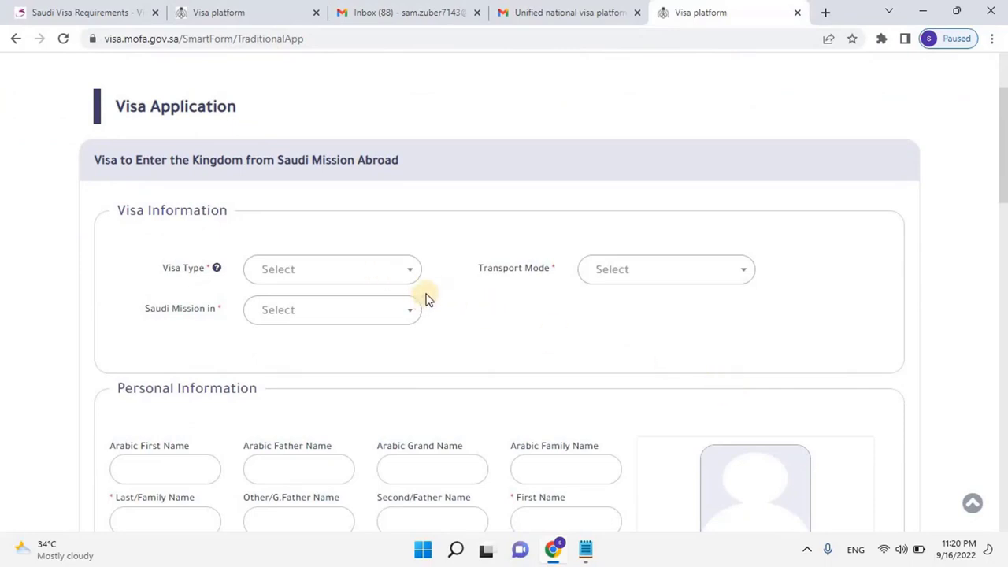
pyautogui.click(410, 274)
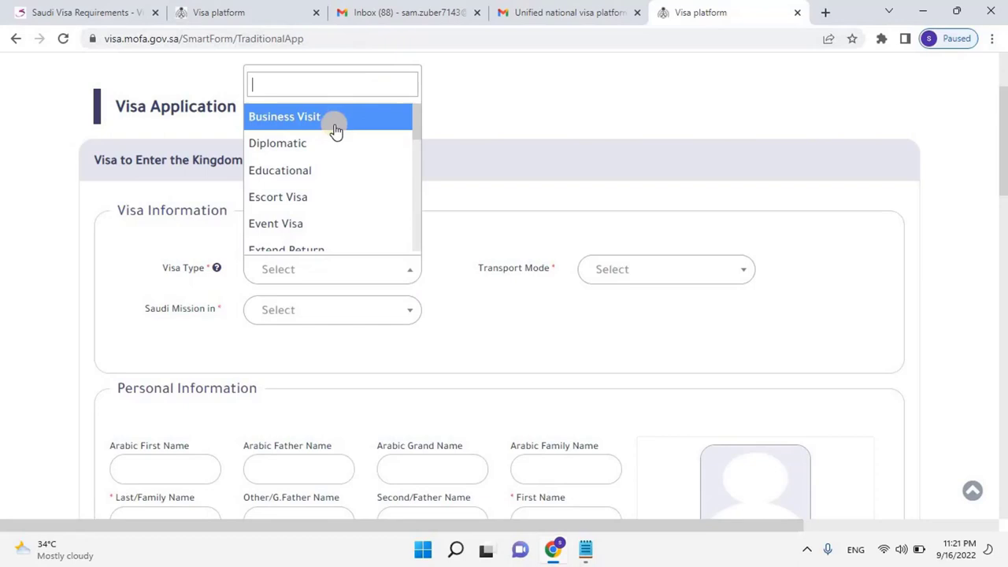
pyautogui.write('t')
pyautogui.scroll(-3, 352, 170)
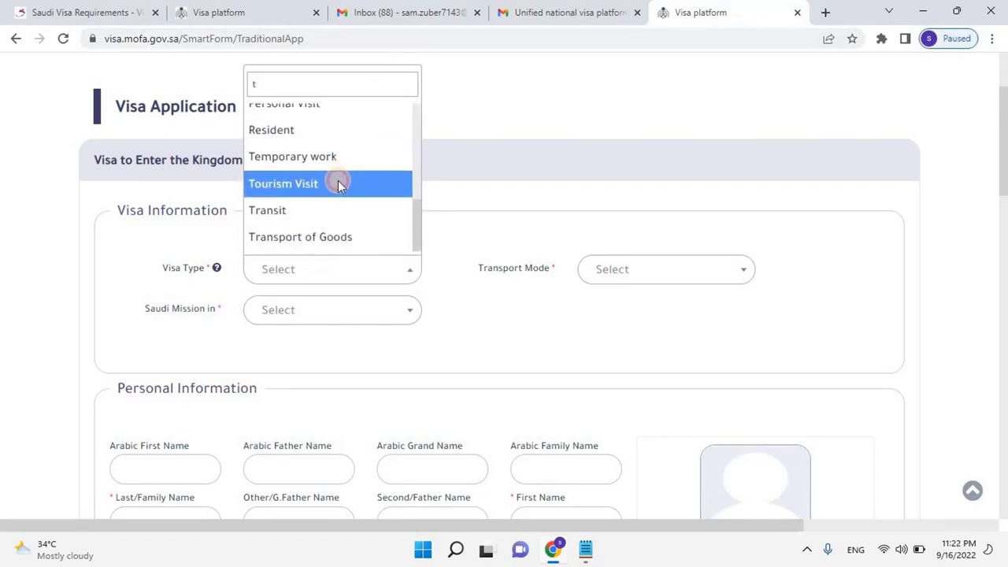
pyautogui.click(333, 184)
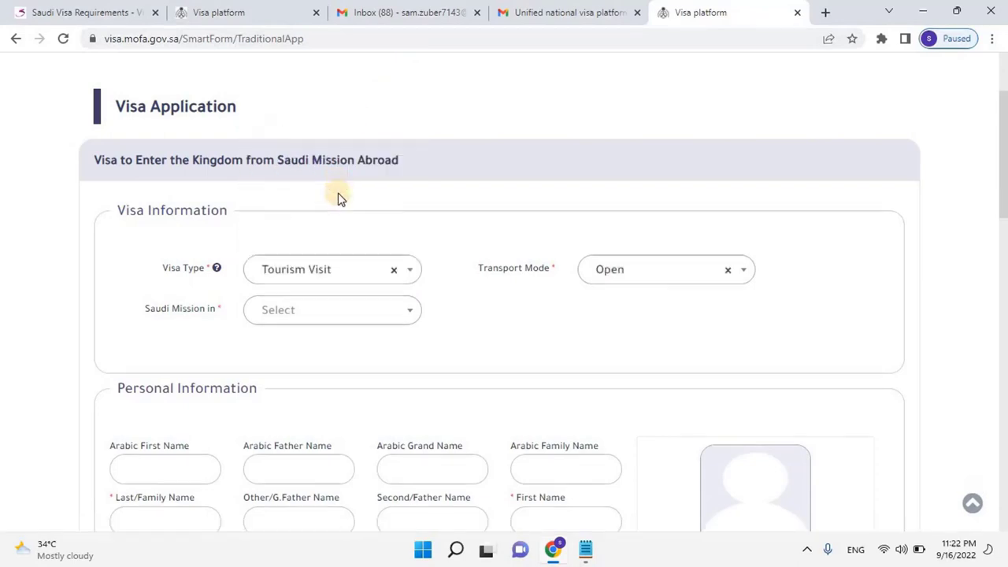
pyautogui.click(740, 272)
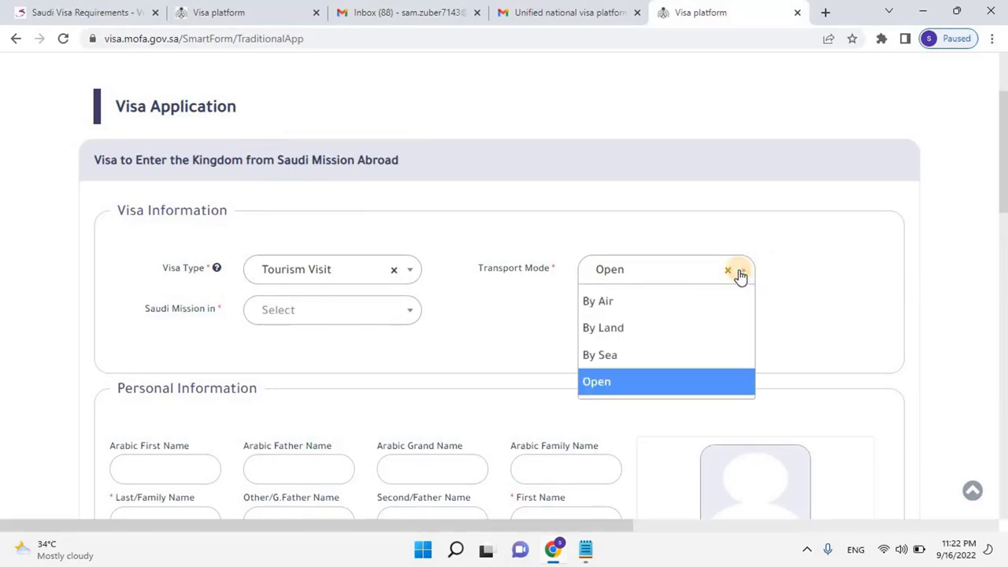
pyautogui.click(679, 384)
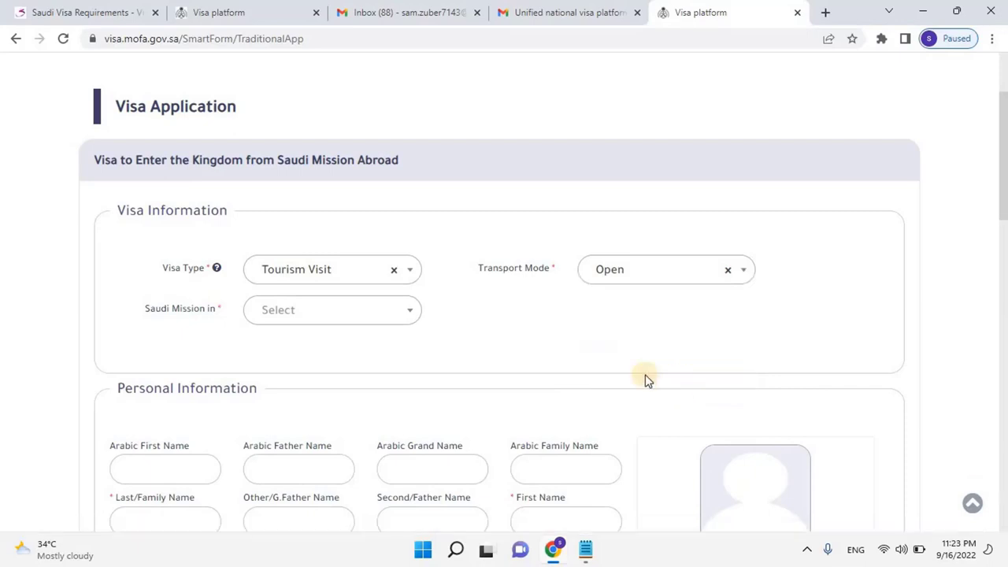
# Select Doha from the Saudi Mission in list
pyautogui.click(383, 318)
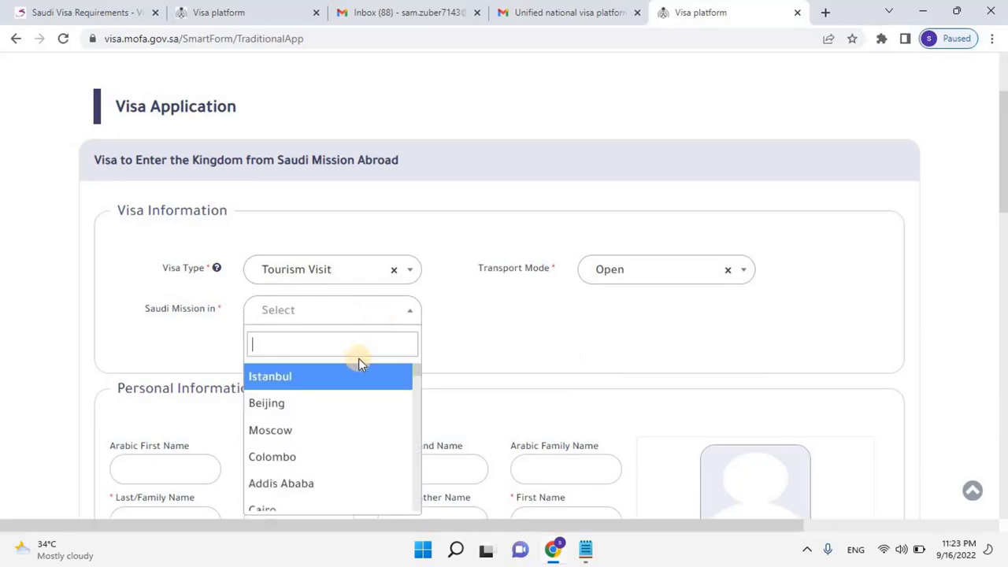
pyautogui.scroll(-1, 336, 400)
pyautogui.scroll(-3, 337, 400)
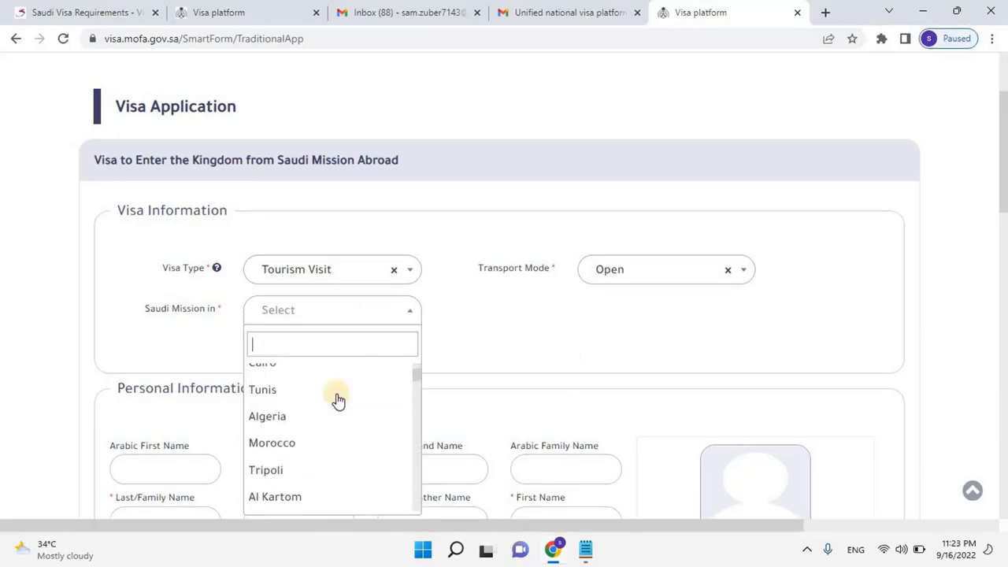
pyautogui.scroll(-10, 337, 400)
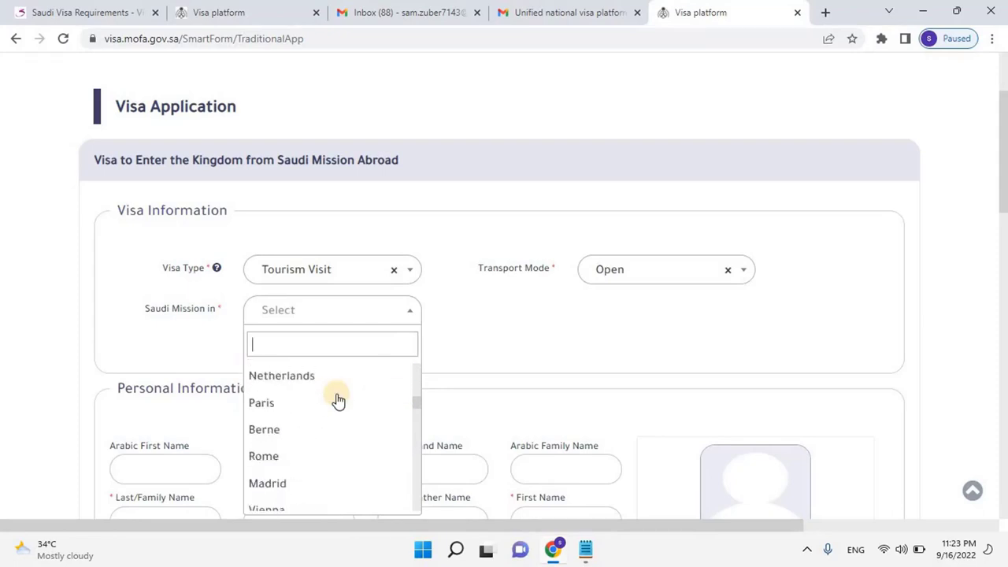
pyautogui.scroll(-6, 336, 401)
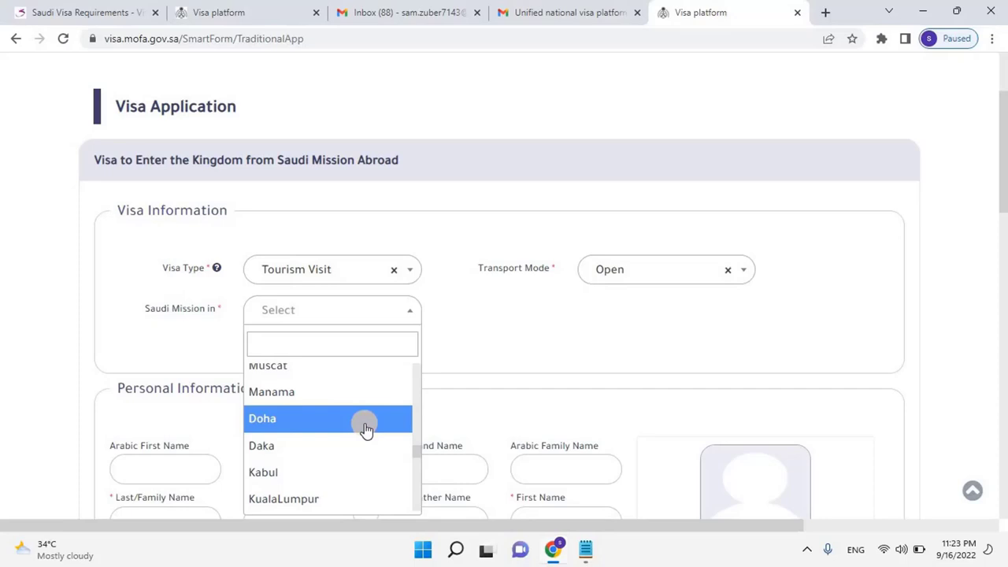
pyautogui.click(367, 425)
pyautogui.scroll(-2, 499, 375)
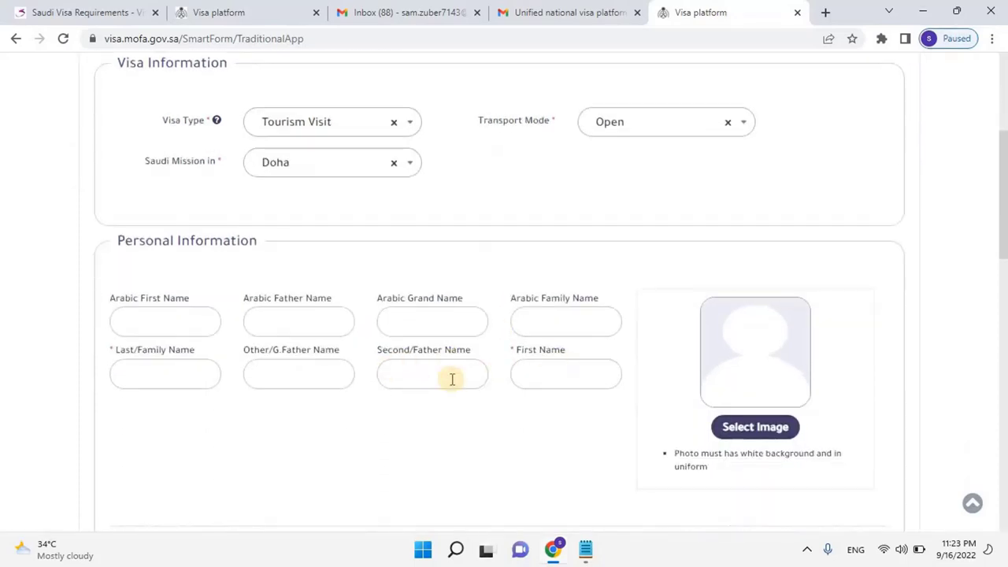
# Fill in the applicant's family and first names, correcting the family name to a capital A
pyautogui.click(130, 374)
pyautogui.scroll(-1, 110, 351)
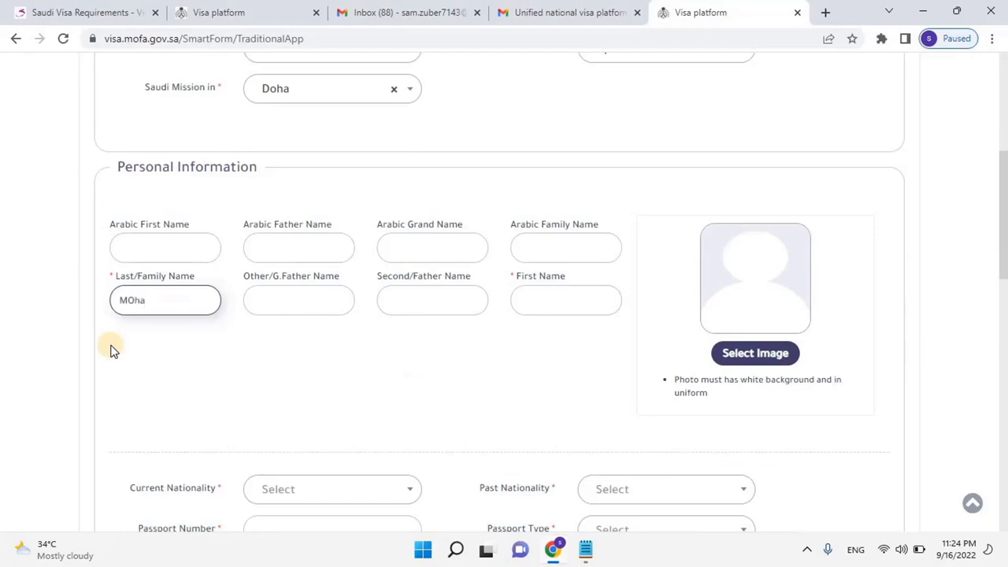
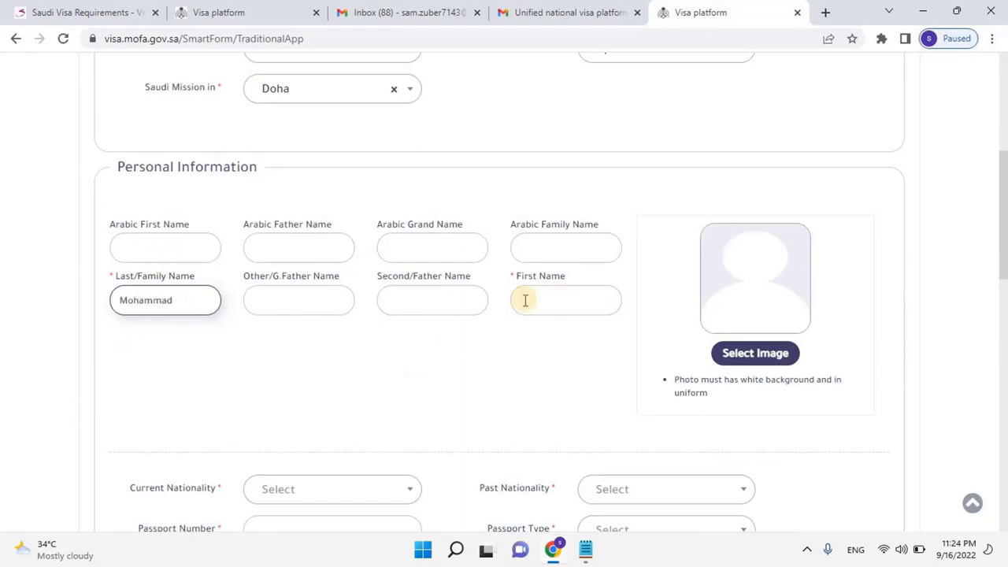
pyautogui.click(560, 297)
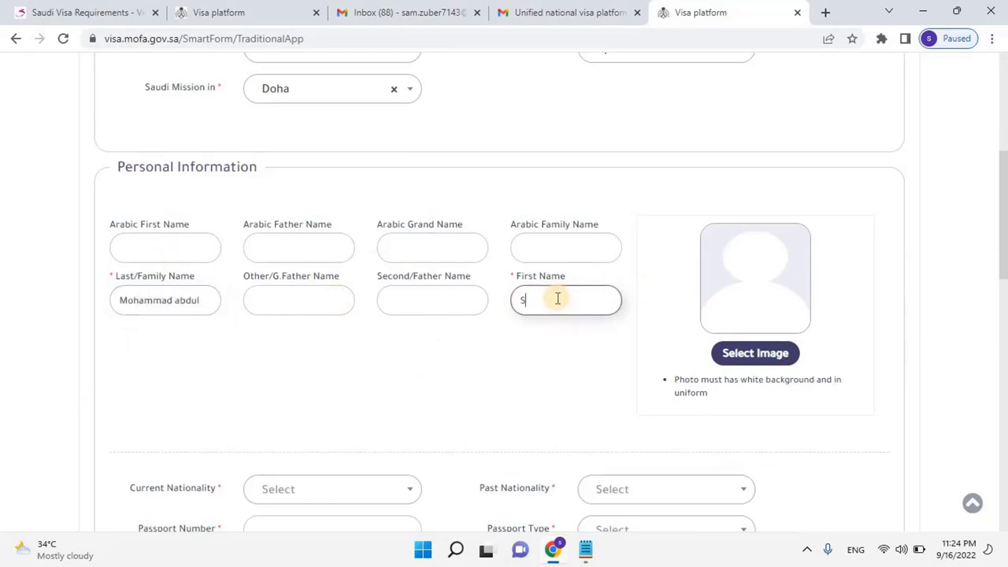
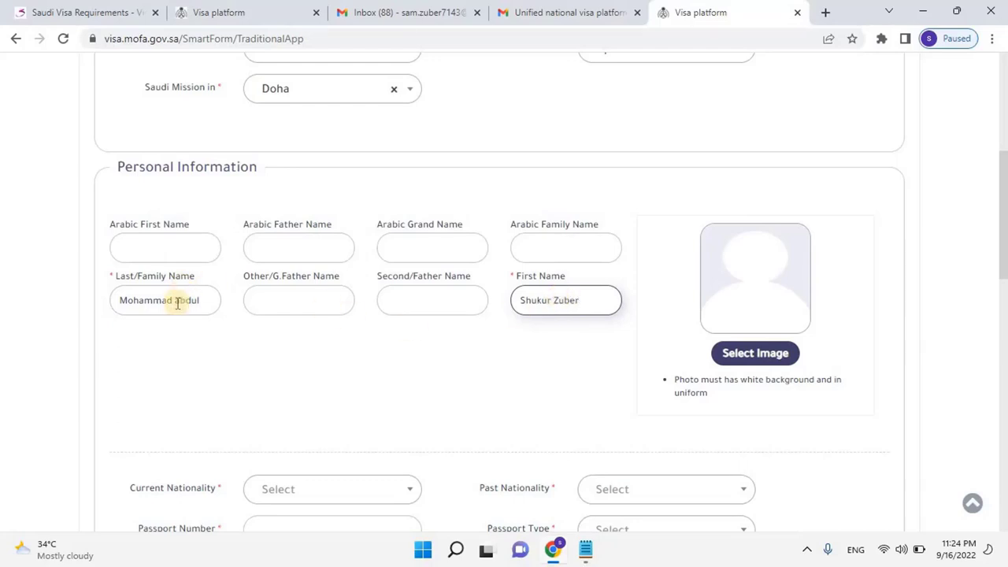
pyautogui.click(175, 300)
pyautogui.press('BackSpace')
pyautogui.write('A')
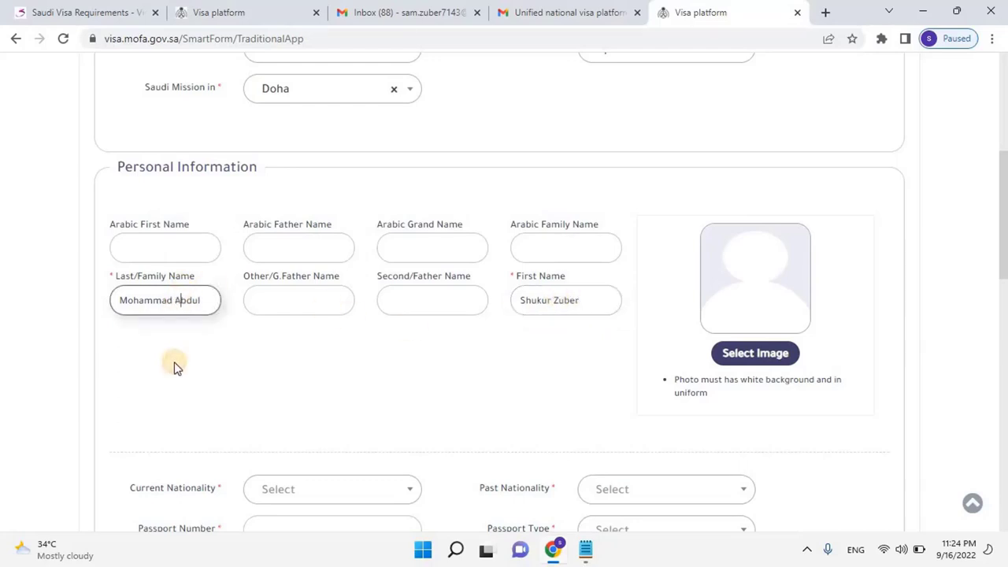
pyautogui.click(488, 355)
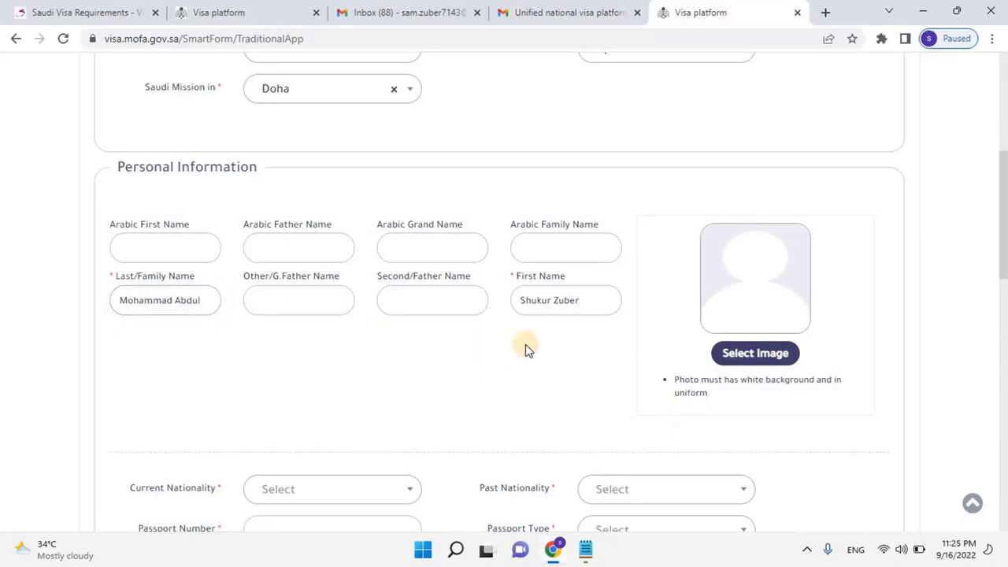
# Upload the LATEST VERSION image as the applicant photo
pyautogui.click(746, 361)
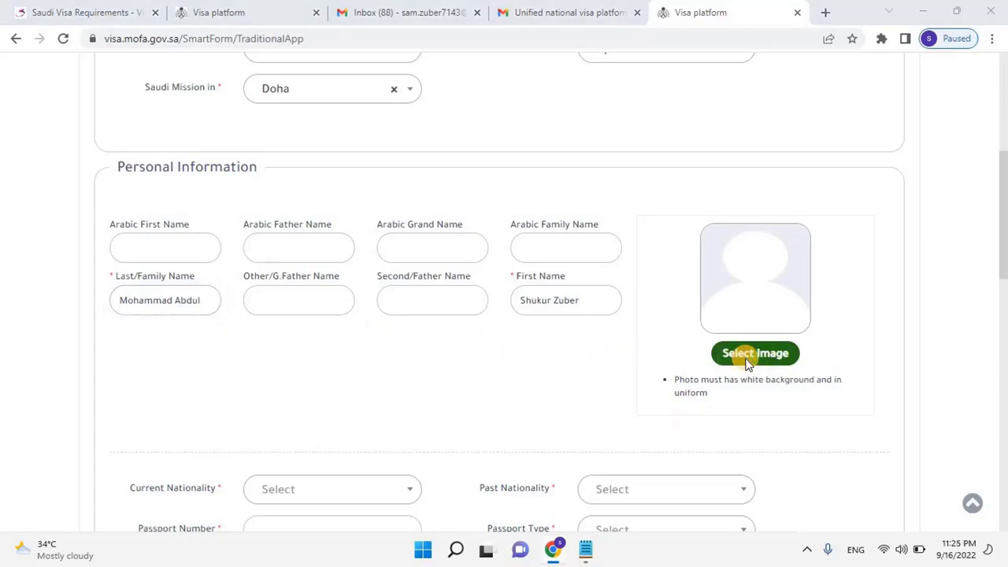
pyautogui.hotkey('shift', 'Tab')
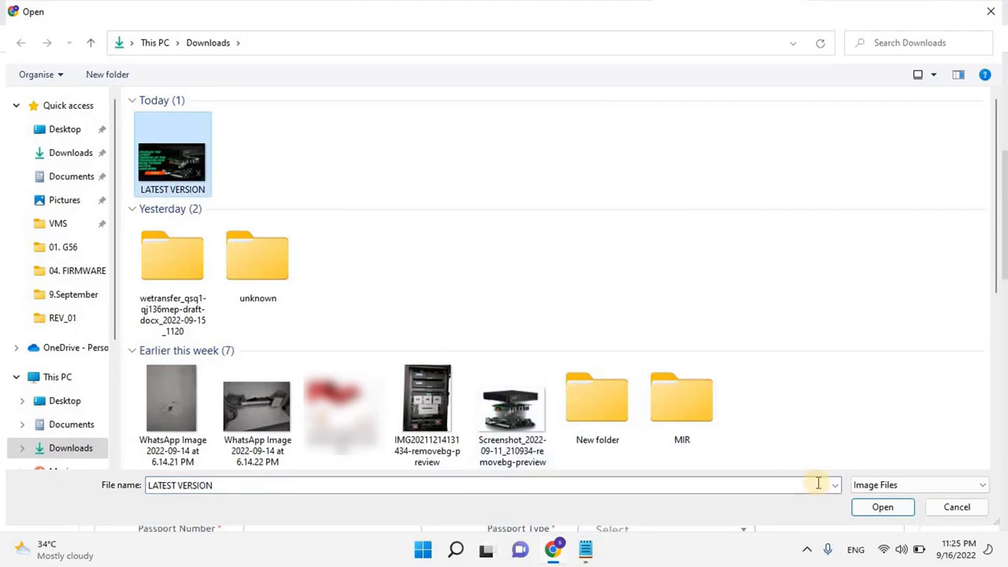
pyautogui.press('Return')
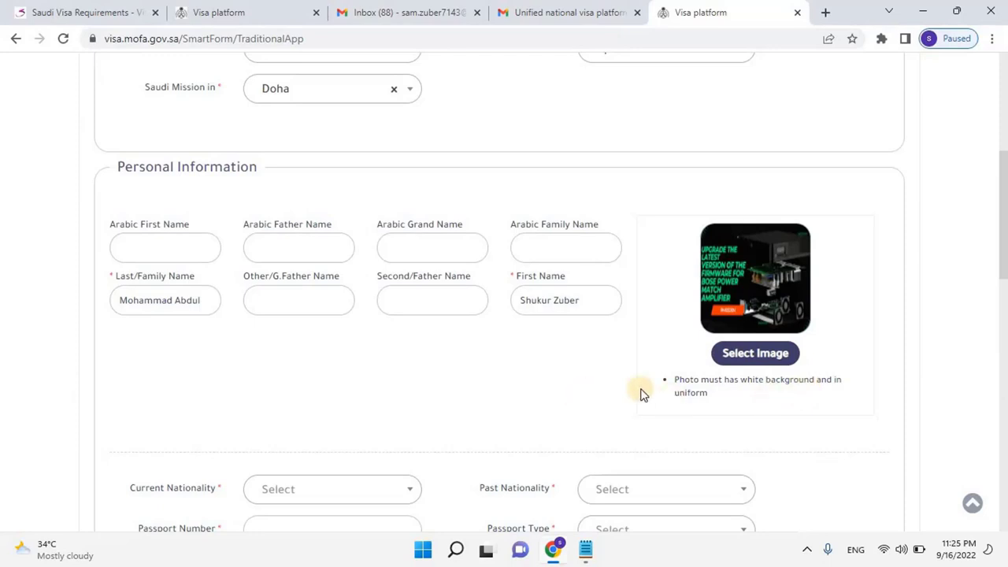
# Set Current Nationality to India
pyautogui.scroll(-1, 622, 397)
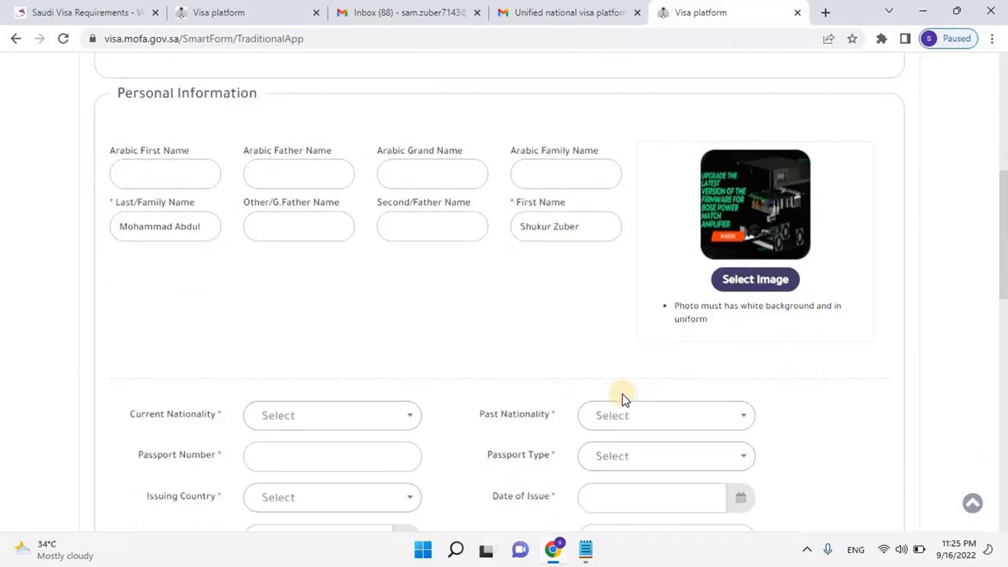
pyautogui.scroll(-2, 407, 273)
pyautogui.click(409, 272)
pyautogui.write('ind')
pyautogui.press('Down')
pyautogui.press('Return')
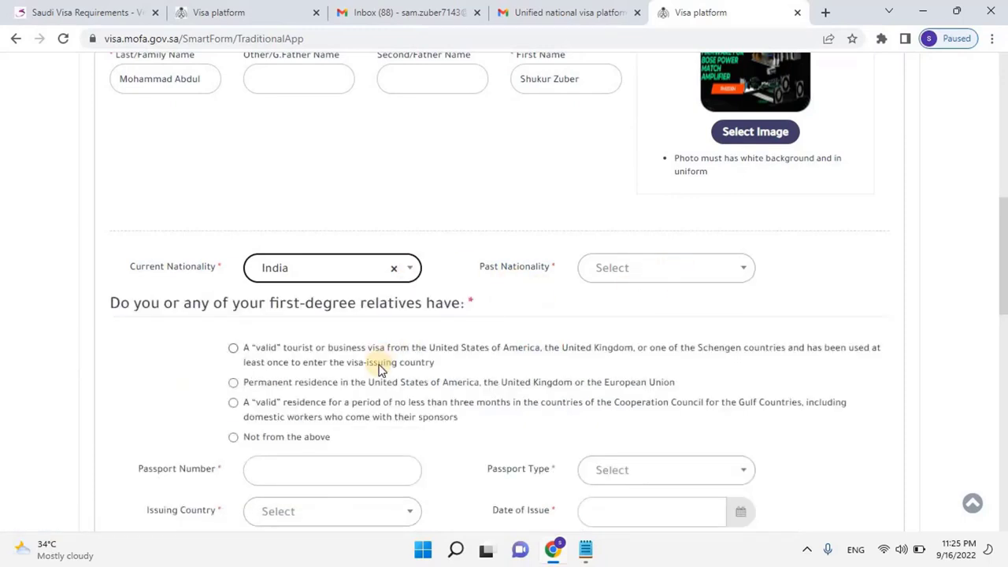
# Declare a valid GCC residence of three months or more and search 'ind' in Past Nationality
pyautogui.scroll(-1, 378, 370)
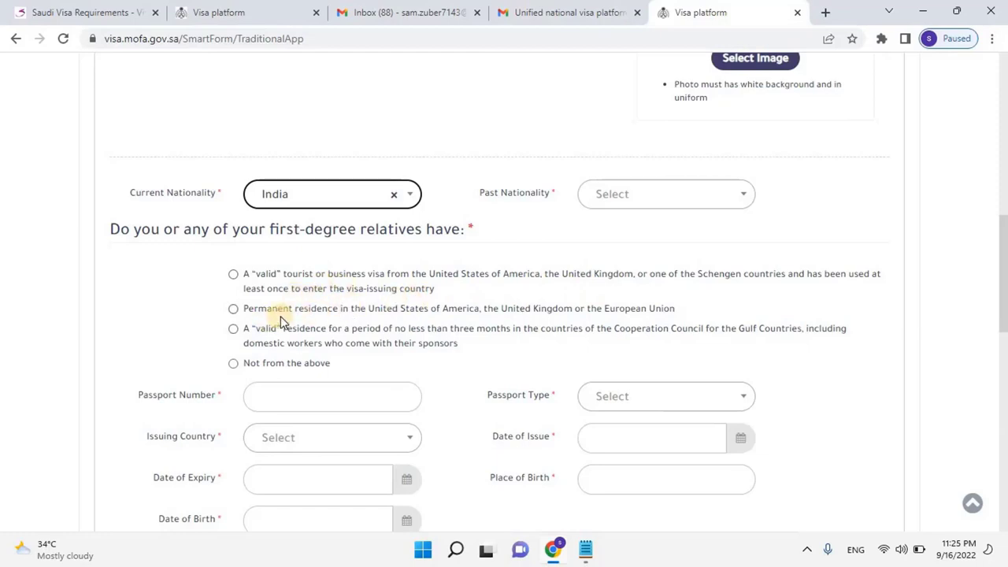
pyautogui.scroll(-1, 280, 319)
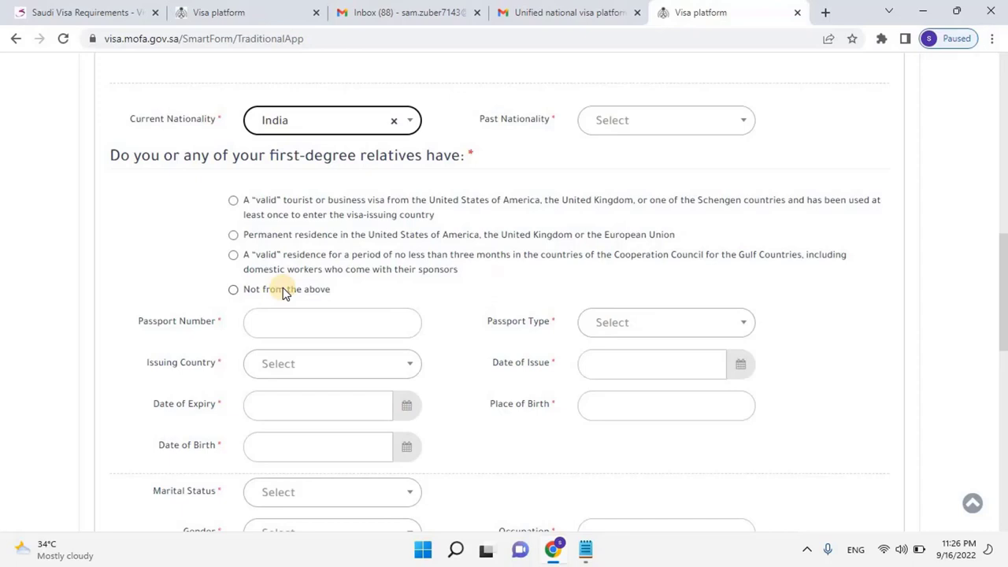
pyautogui.click(233, 255)
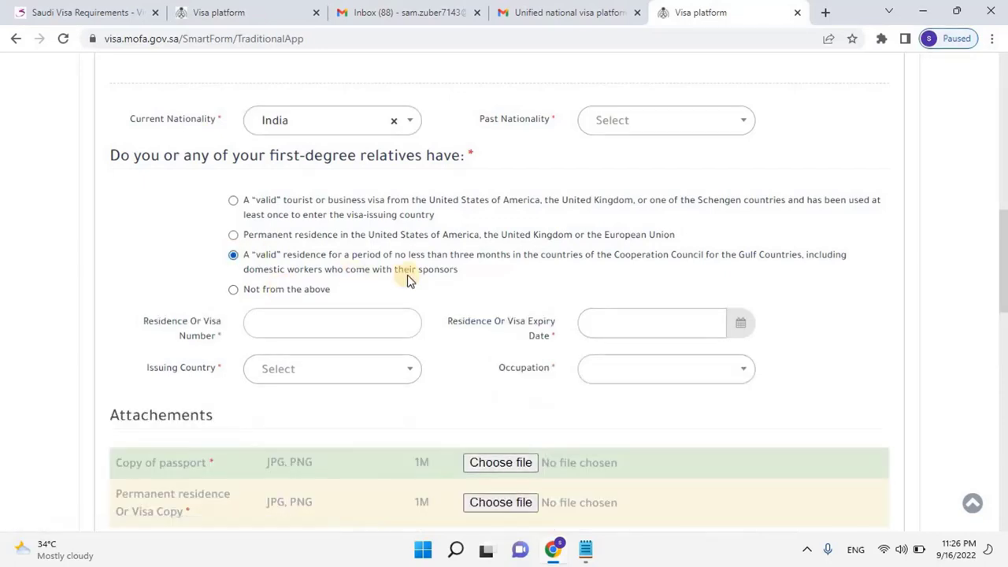
pyautogui.click(739, 126)
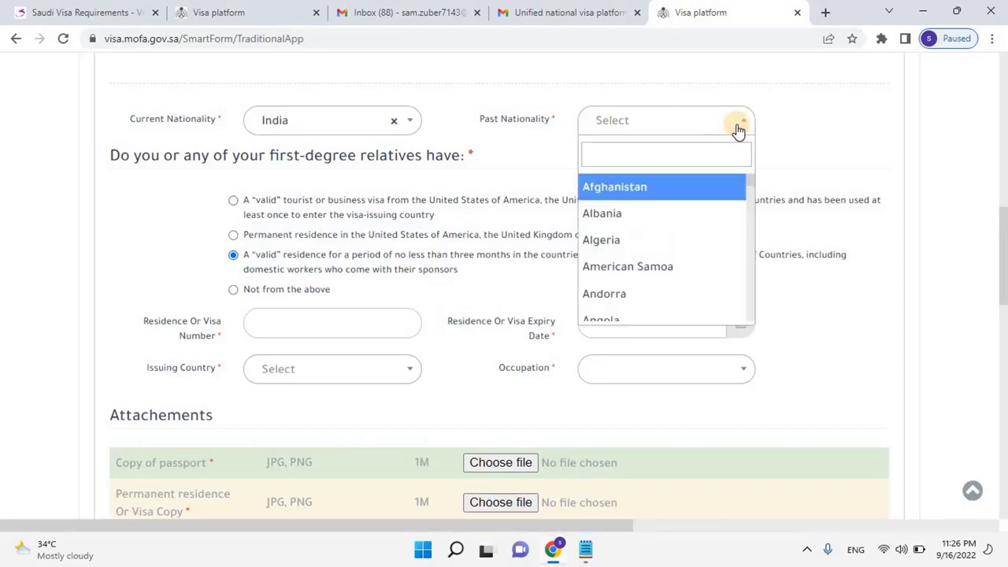
pyautogui.write('ind')
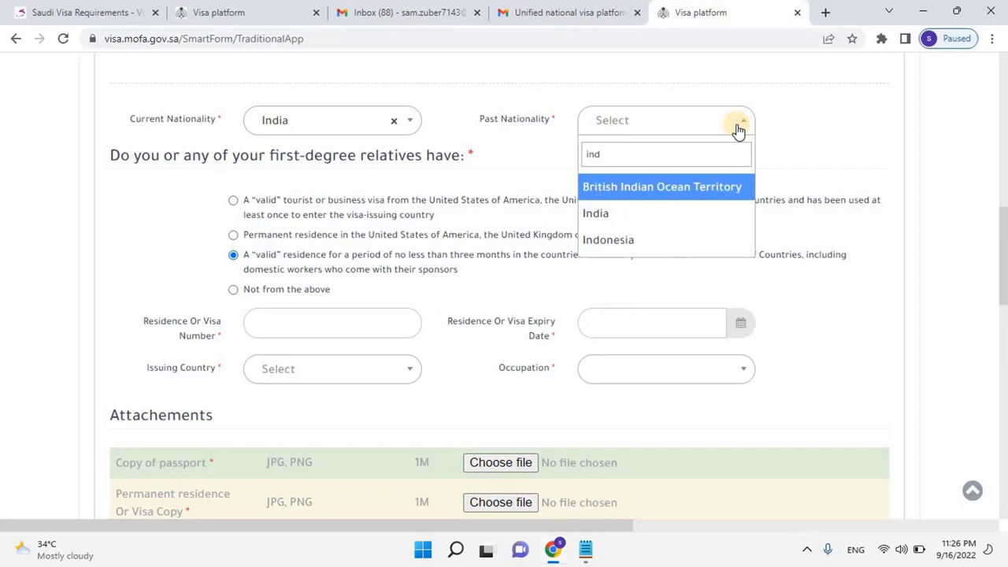
# Set Past Nationality to India, enter the residence number and pick its expiry date
pyautogui.press('Down')
pyautogui.press('Return')
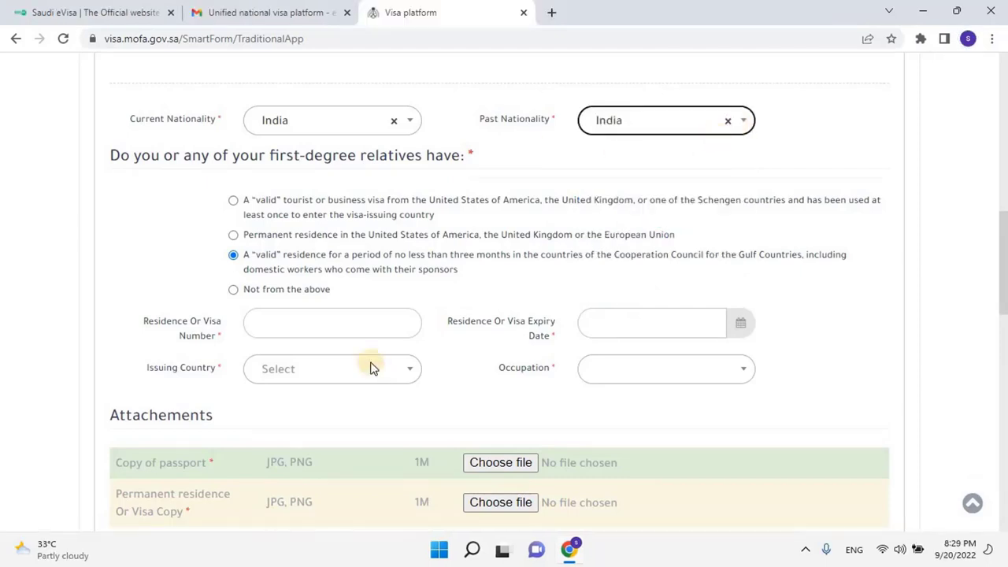
pyautogui.scroll(-1, 371, 367)
pyautogui.click(305, 246)
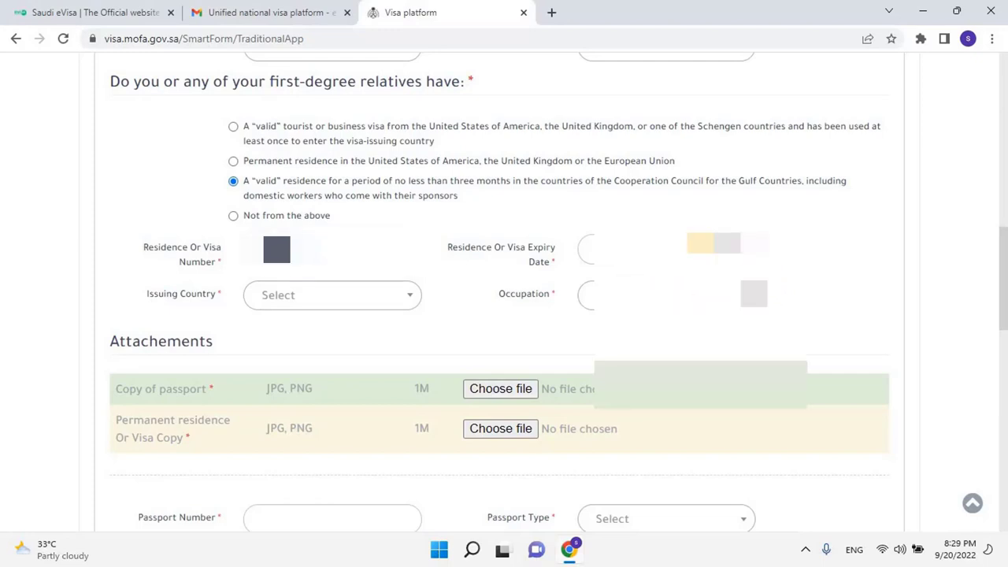
pyautogui.click(666, 249)
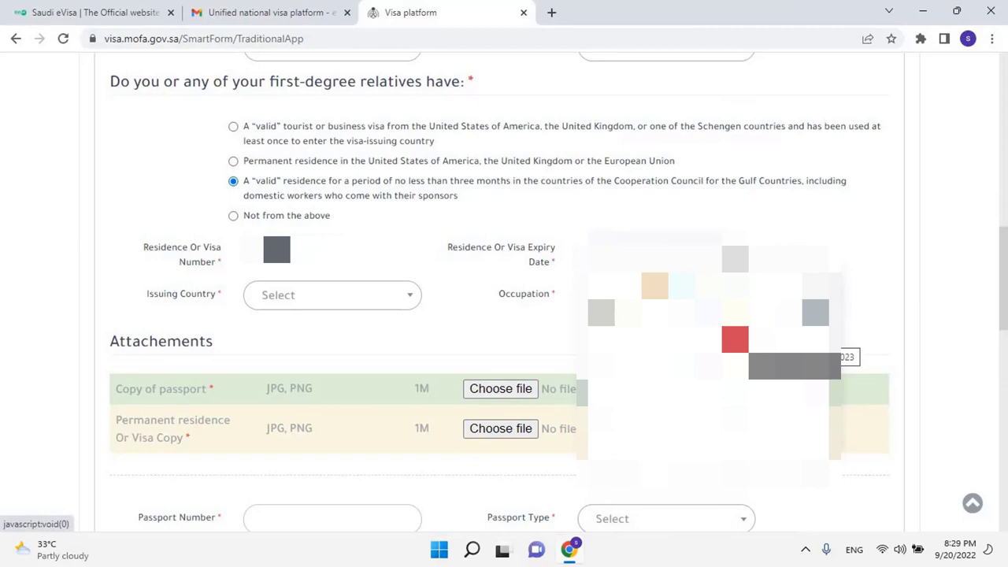
pyautogui.click(675, 338)
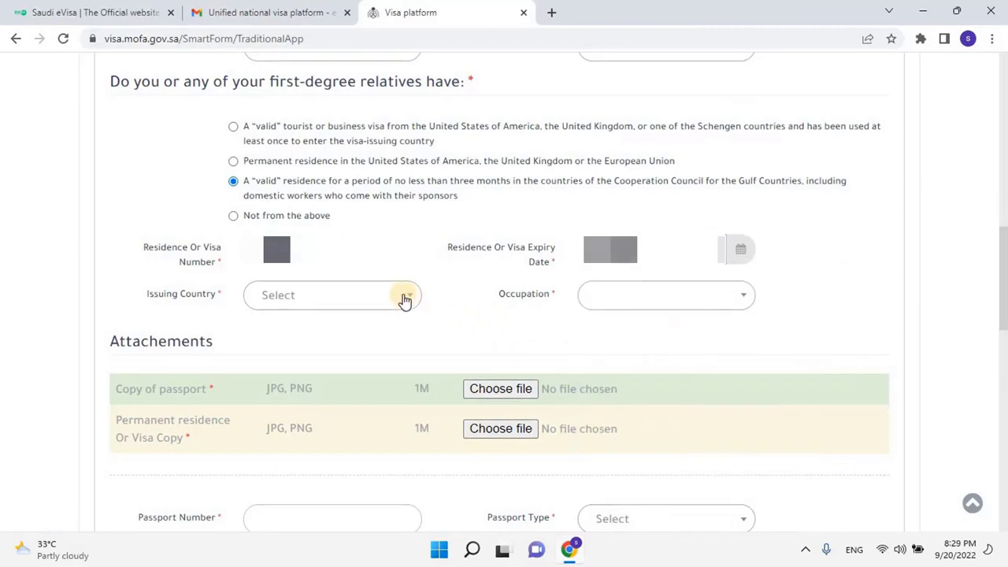
# Set residence issuing country to Qatar and occupation to Industrial Engineering Operations Manager
pyautogui.click(404, 298)
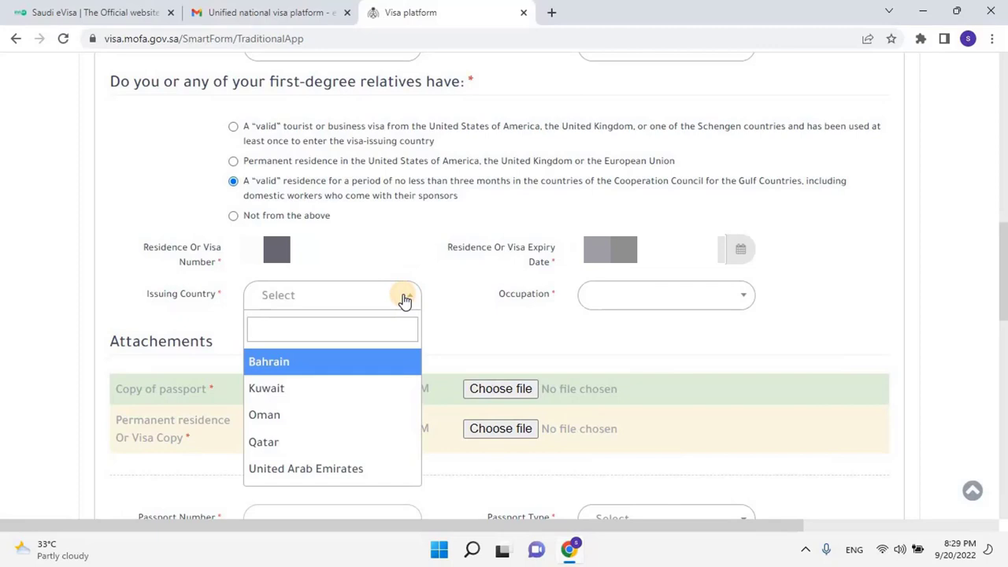
pyautogui.write('qa')
pyautogui.press('Return')
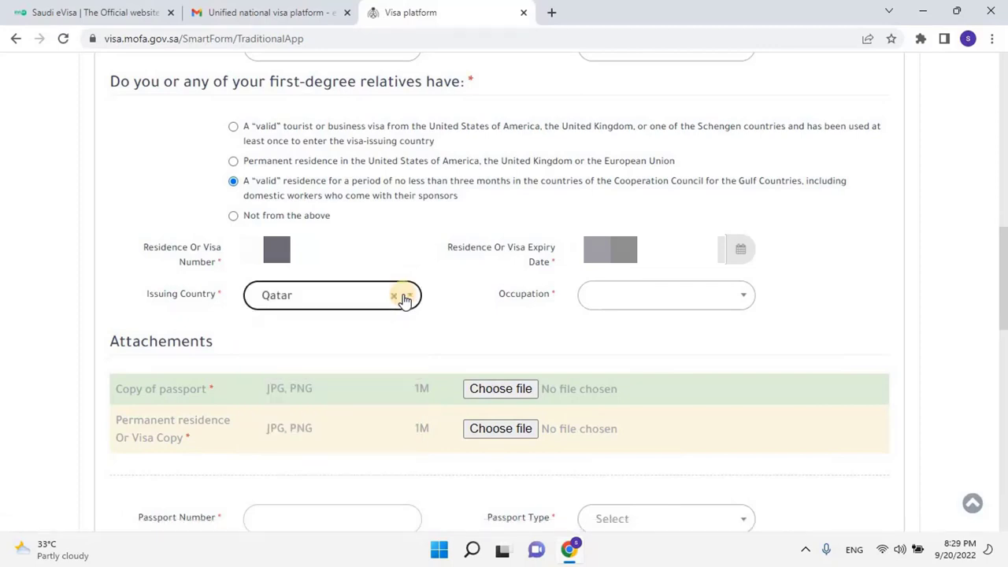
pyautogui.click(717, 307)
pyautogui.scroll(1, 573, 309)
pyautogui.write('en')
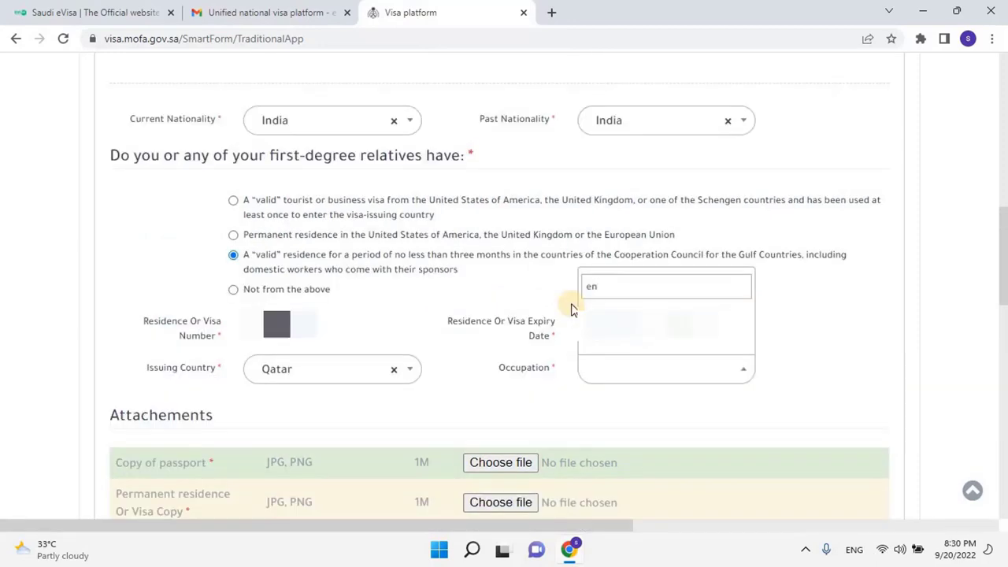
pyautogui.write('gin')
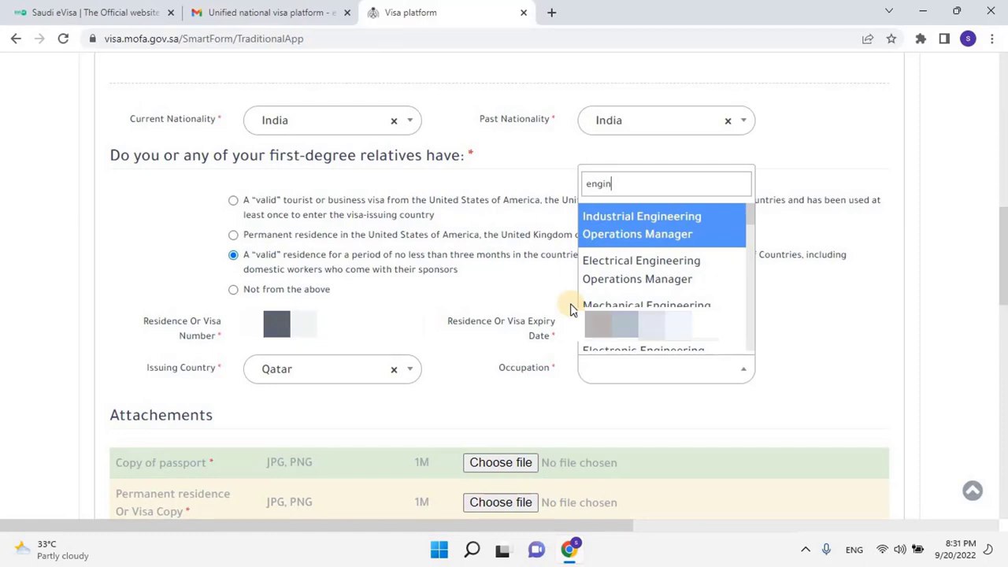
pyautogui.press('Return')
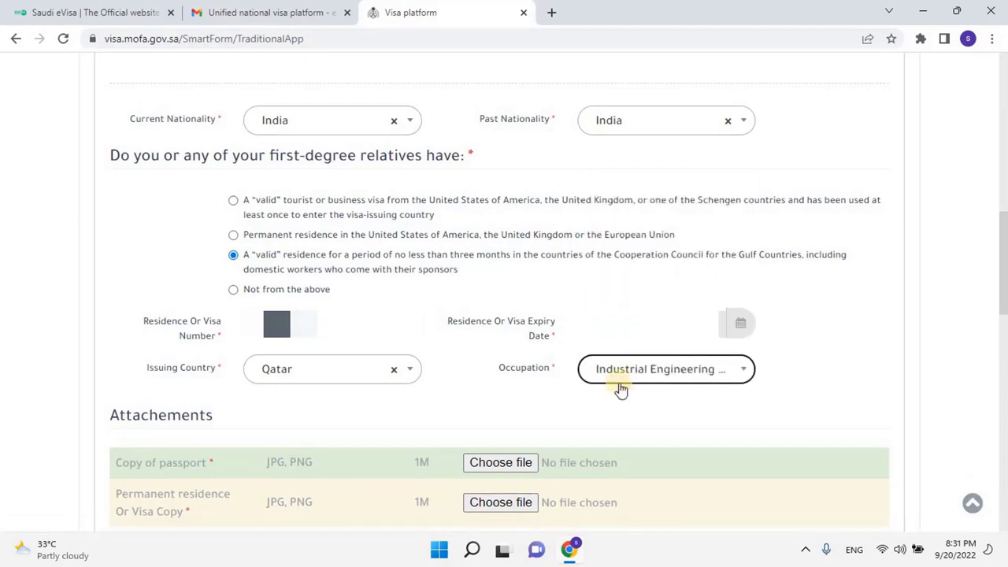
# Attach the passport copy JPG and the QID scan as the residence or visa copy
pyautogui.scroll(-3, 624, 397)
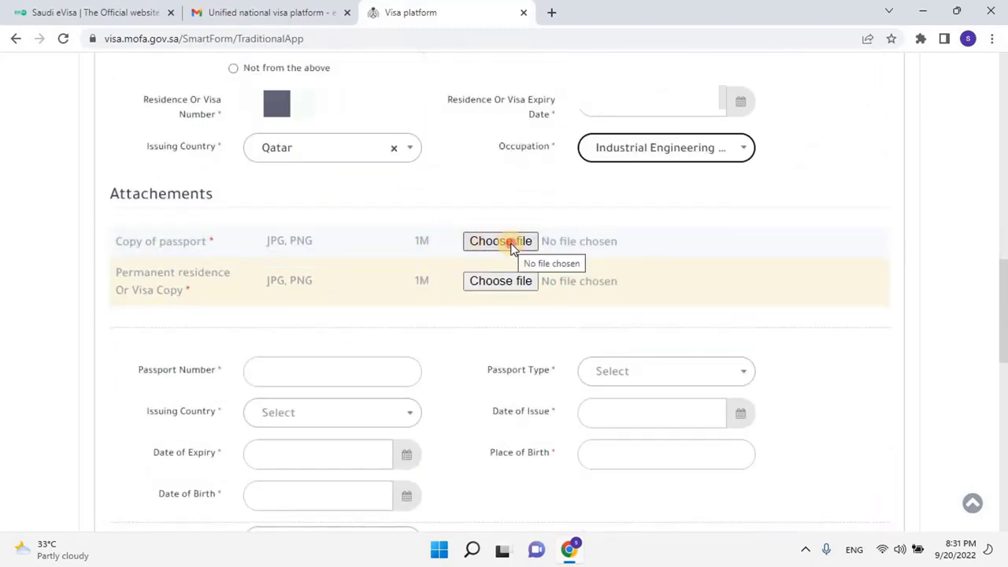
pyautogui.click(512, 247)
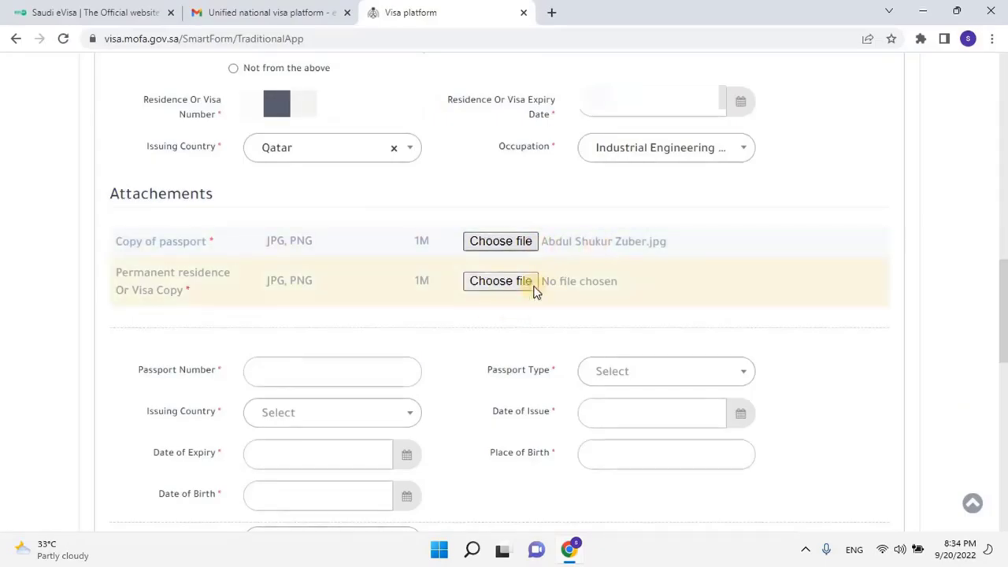
pyautogui.click(493, 282)
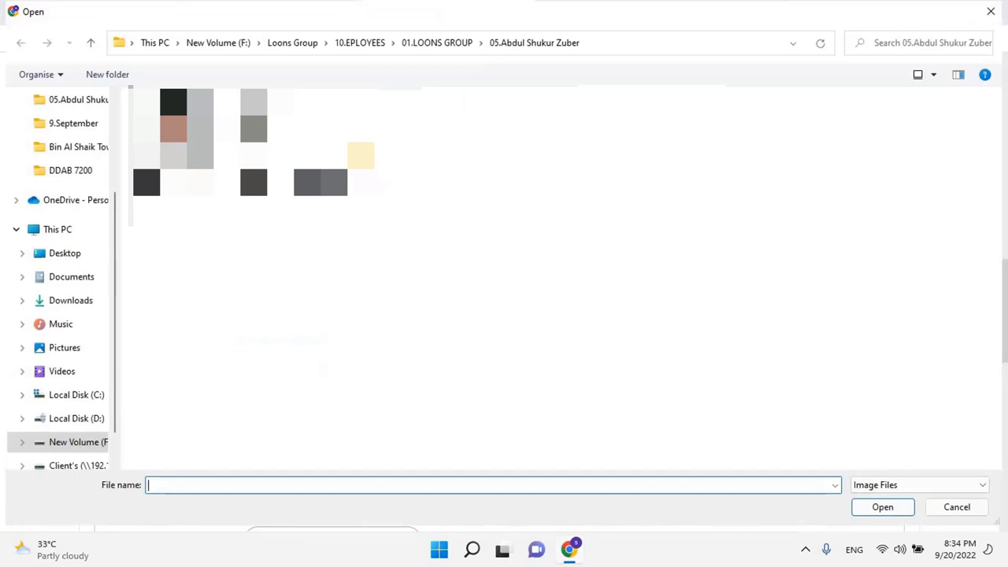
pyautogui.click(334, 189)
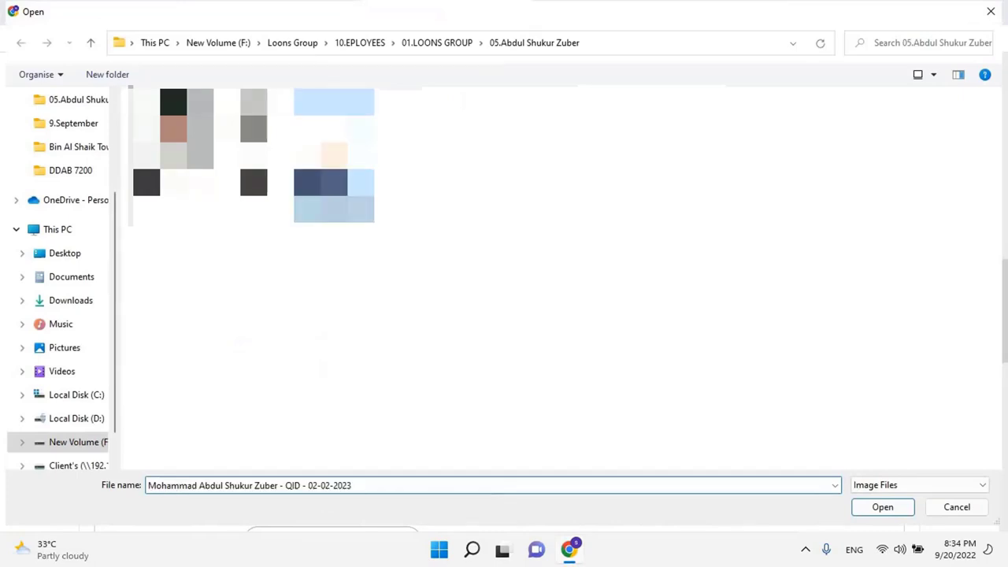
pyautogui.click(882, 508)
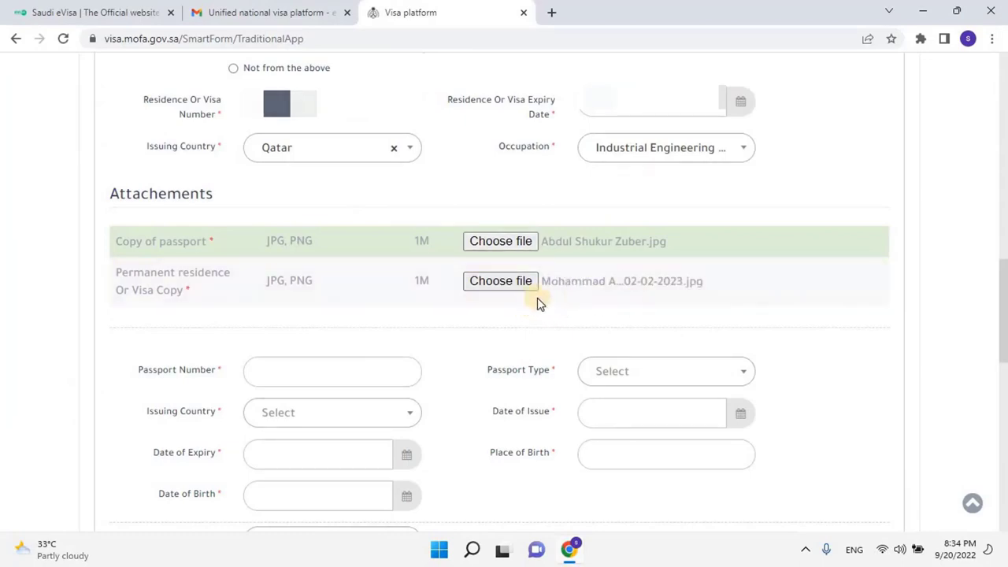
# Enter the passport number, choose the passport type and set issuing country to India
pyautogui.click(342, 375)
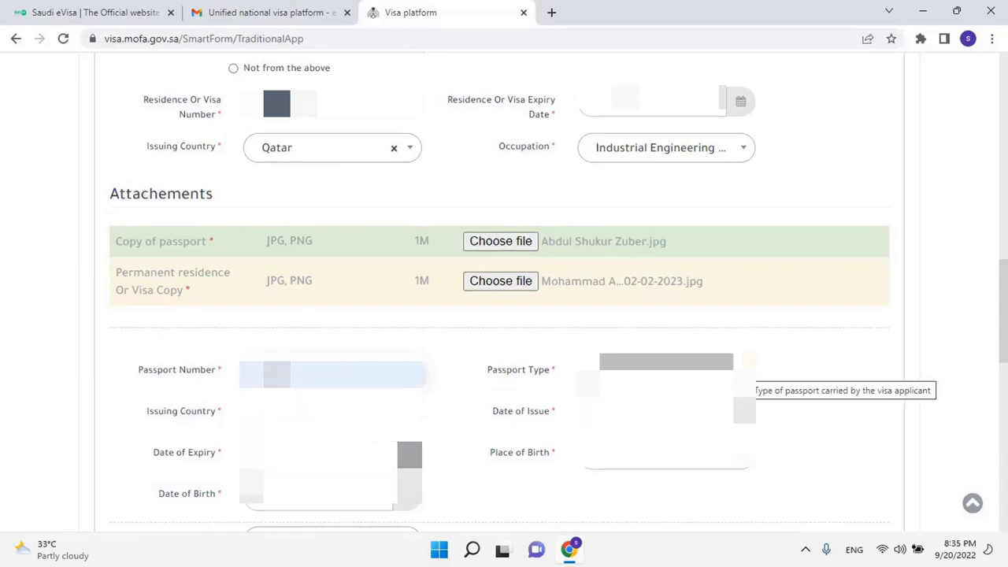
pyautogui.click(748, 361)
pyautogui.click(640, 437)
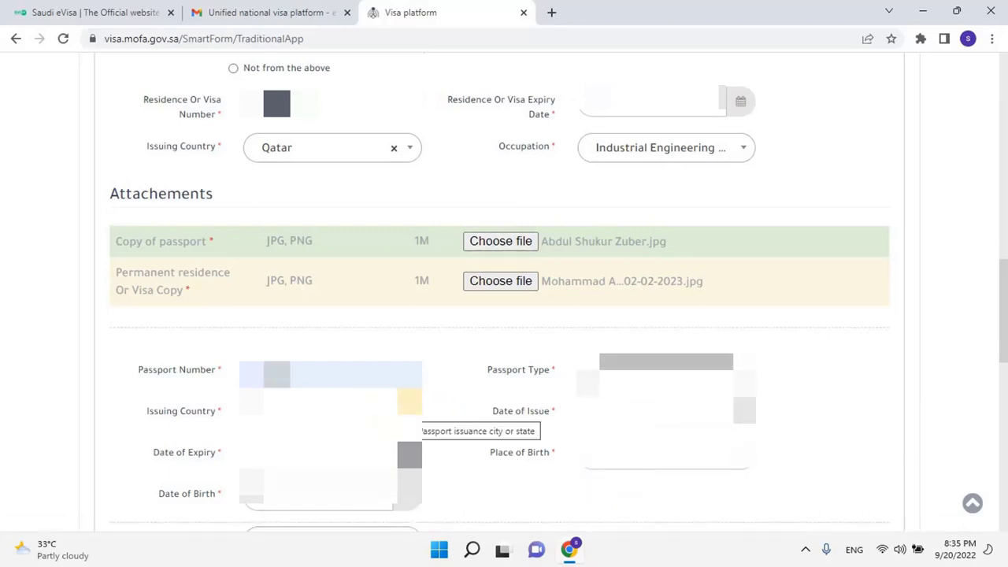
pyautogui.click(402, 410)
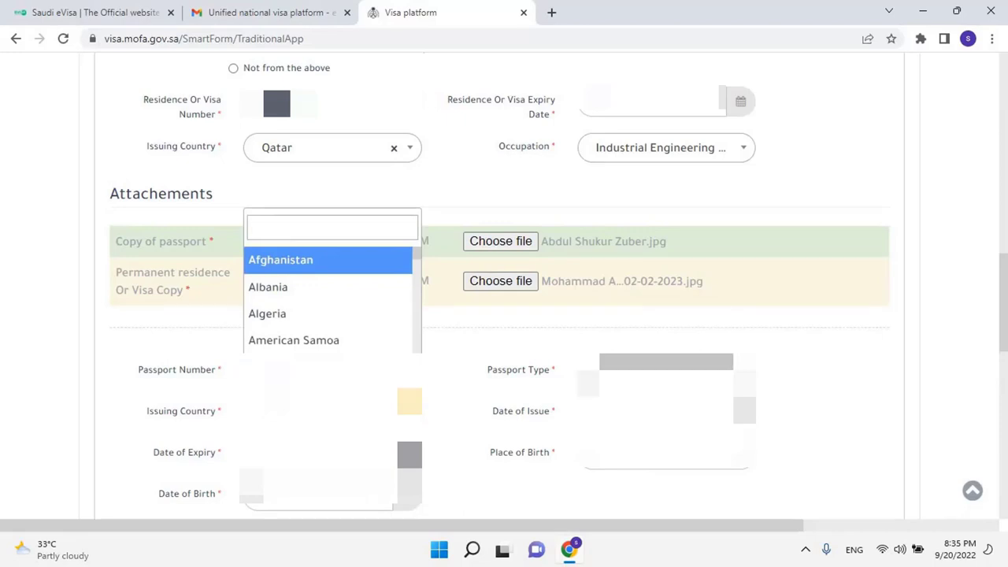
pyautogui.write('ind')
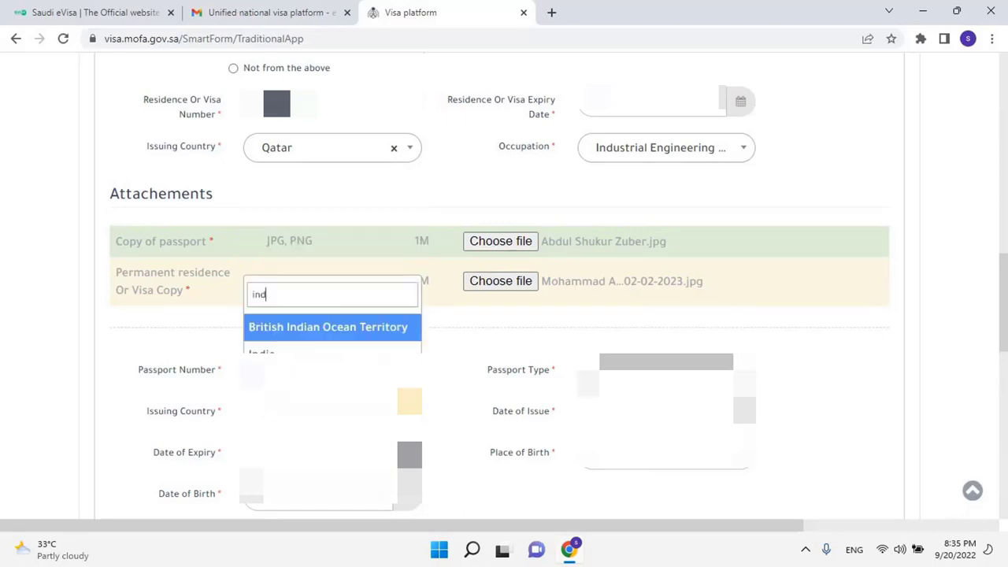
pyautogui.press('Down')
pyautogui.press('Return')
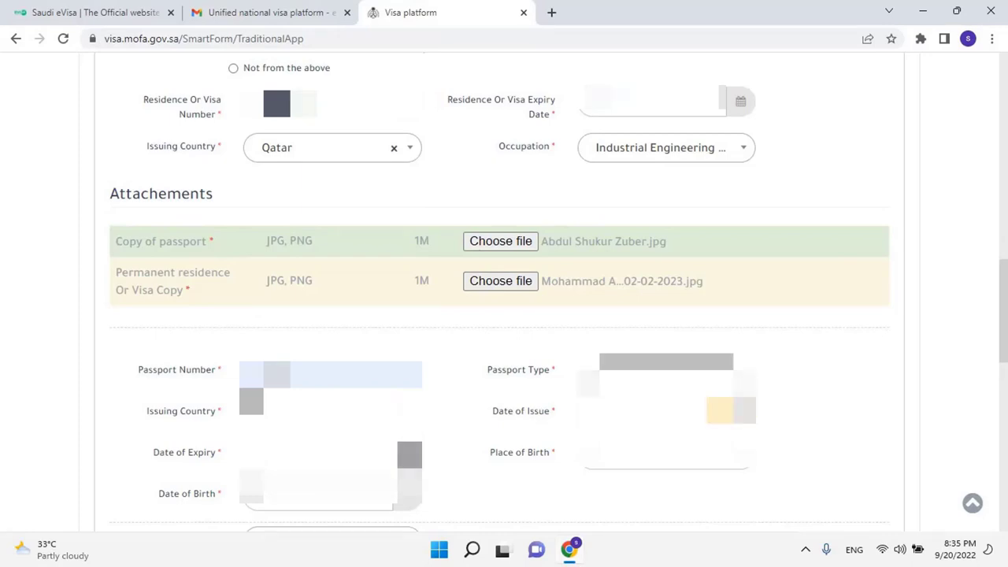
# Pick the passport's date of issue and date of expiry from the calendars
pyautogui.press('Tab')
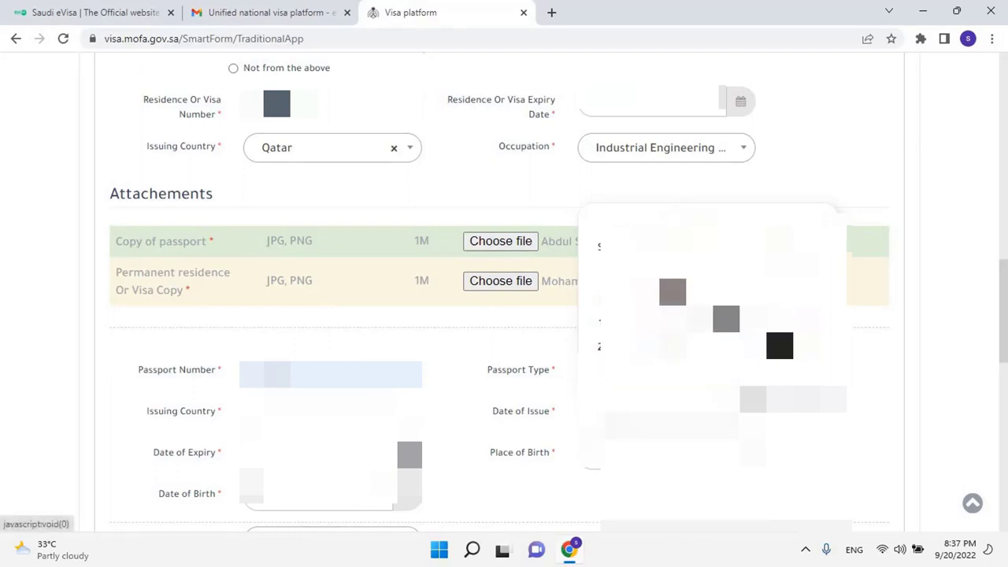
pyautogui.click(645, 344)
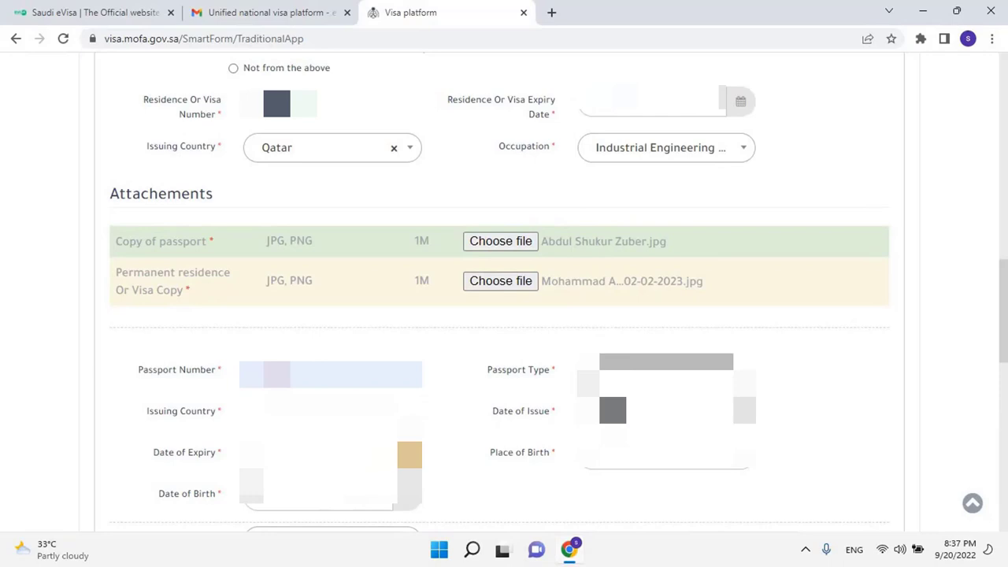
pyautogui.click(409, 454)
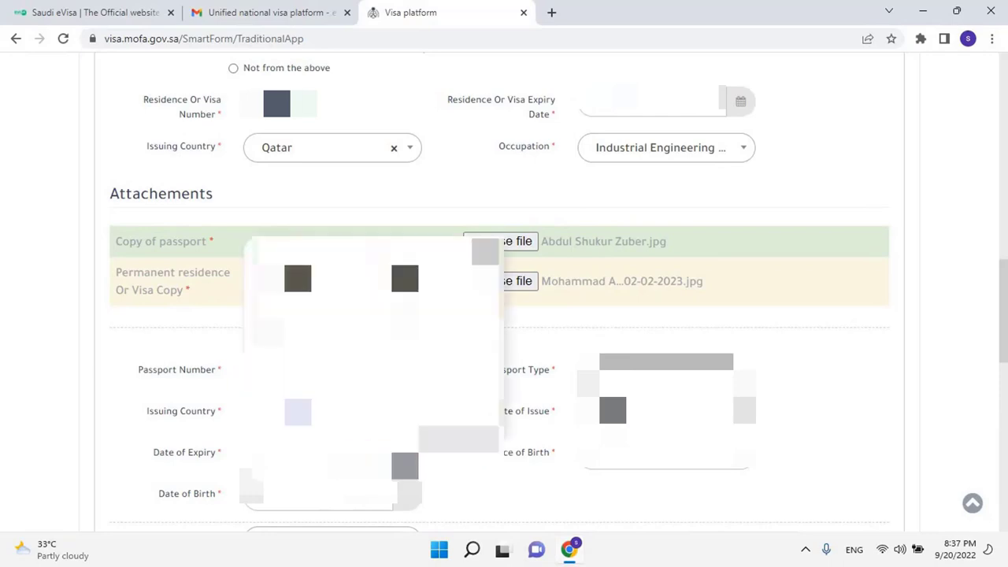
pyautogui.click(405, 278)
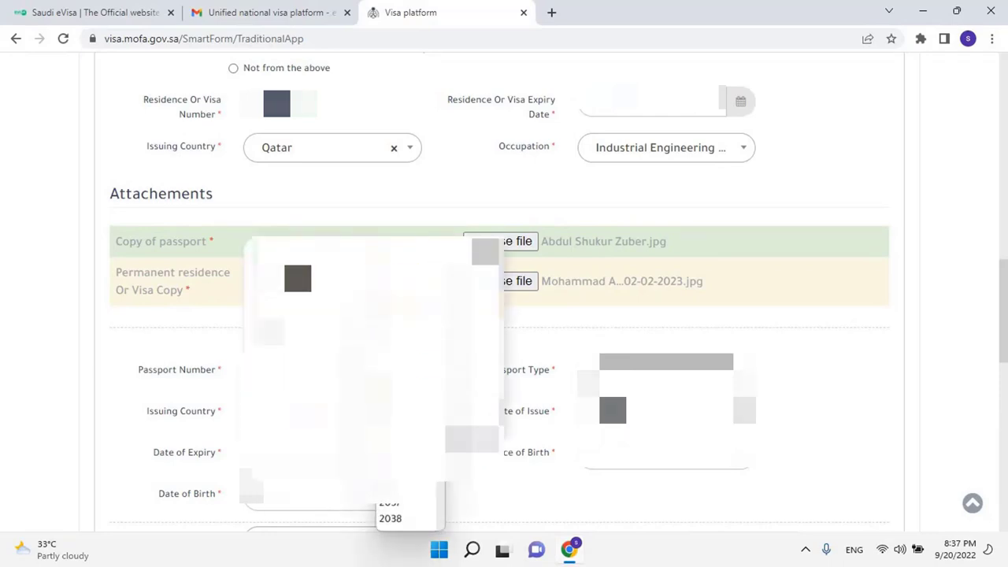
pyautogui.click(405, 394)
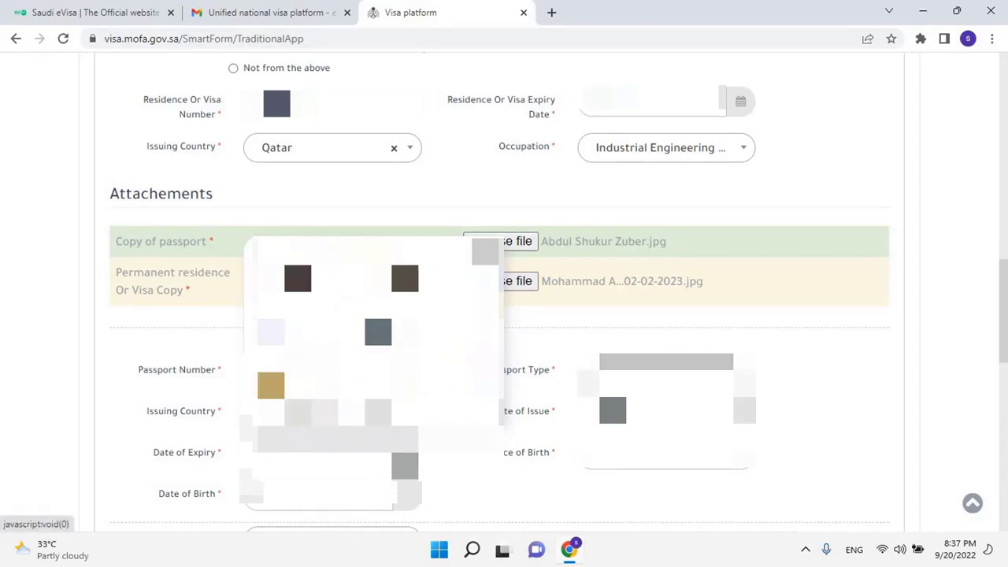
pyautogui.click(311, 413)
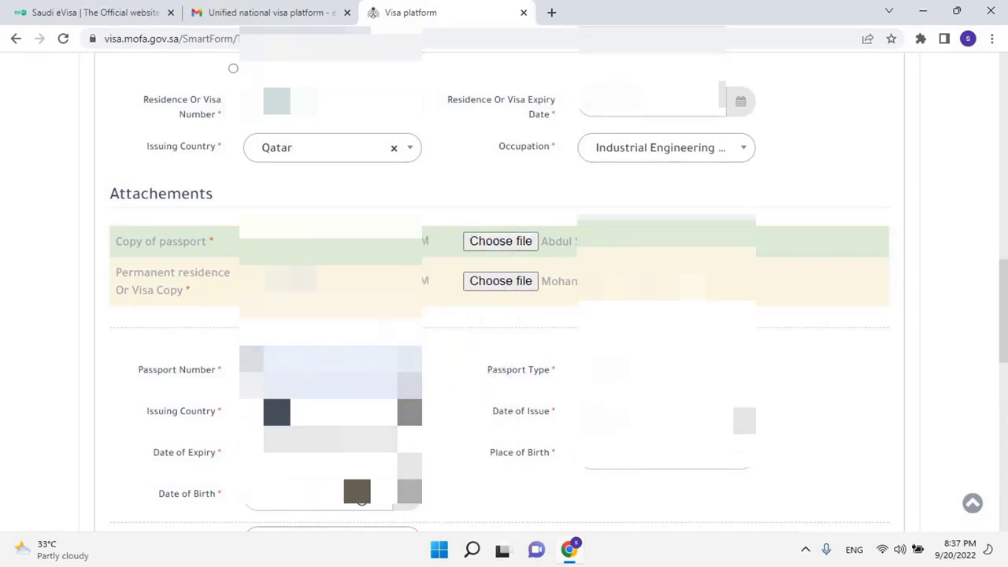
# Pick the passport holder's date of birth, choosing the year and day
pyautogui.scroll(-2, 504, 315)
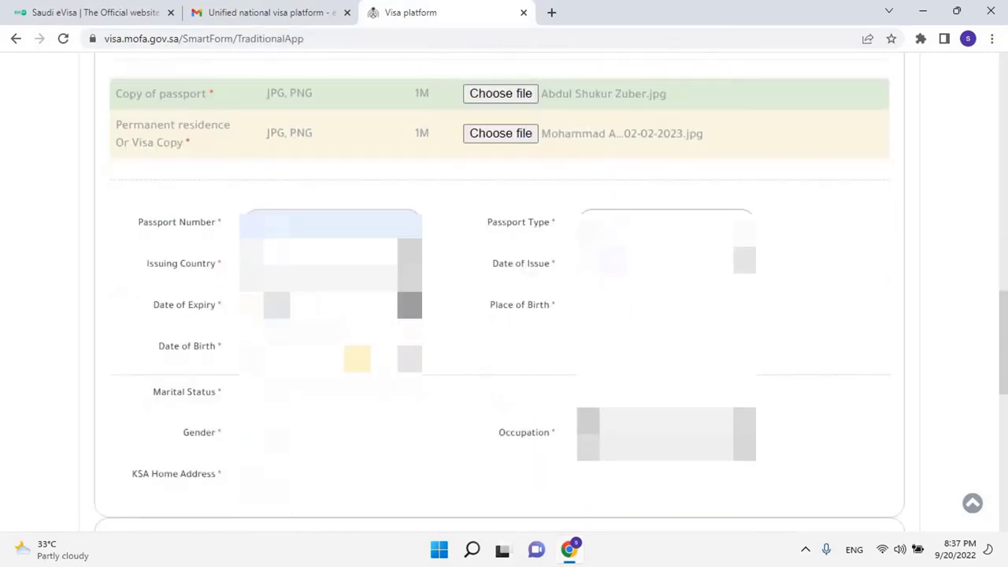
pyautogui.click(357, 358)
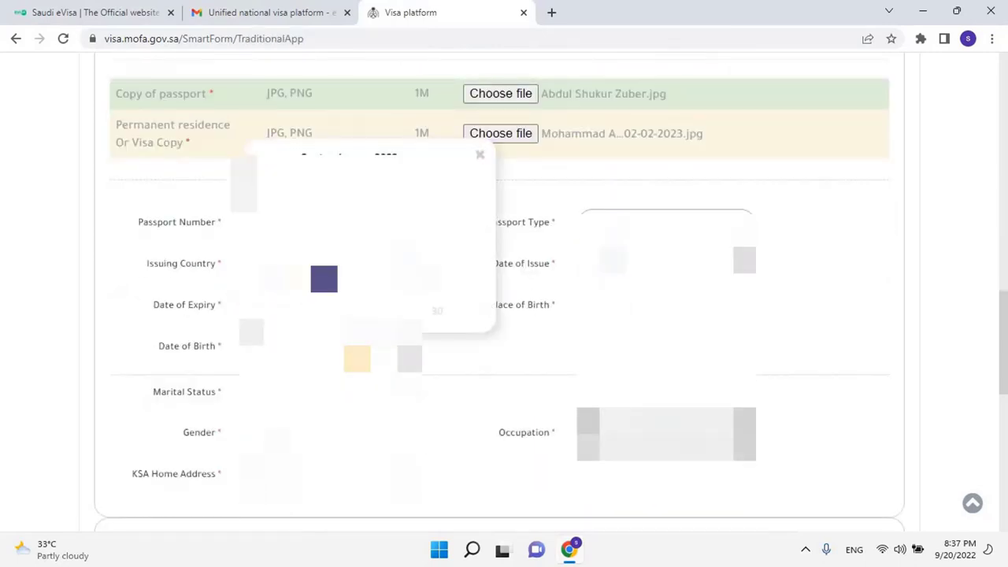
pyautogui.click(378, 171)
pyautogui.scroll(4, 394, 394)
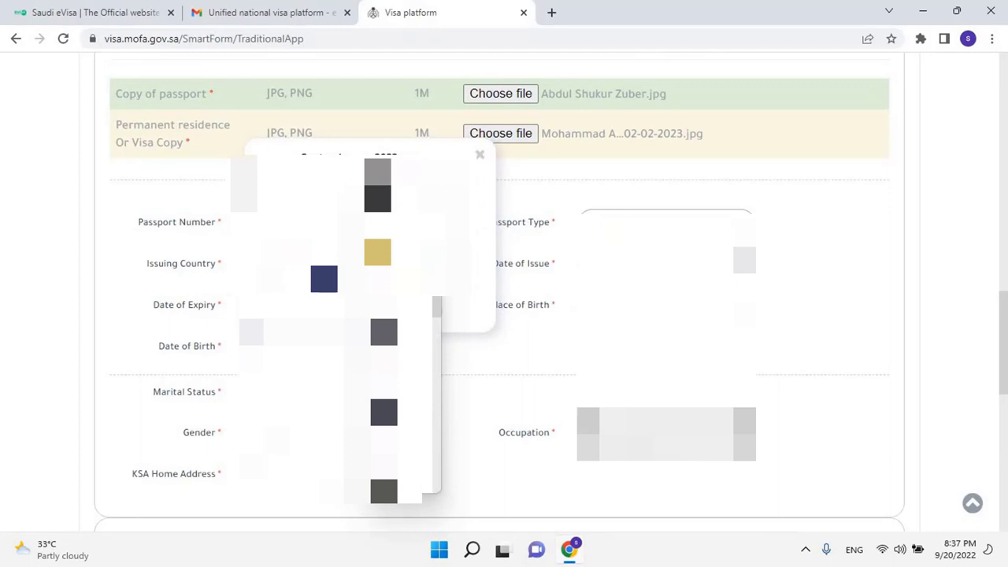
pyautogui.click(384, 465)
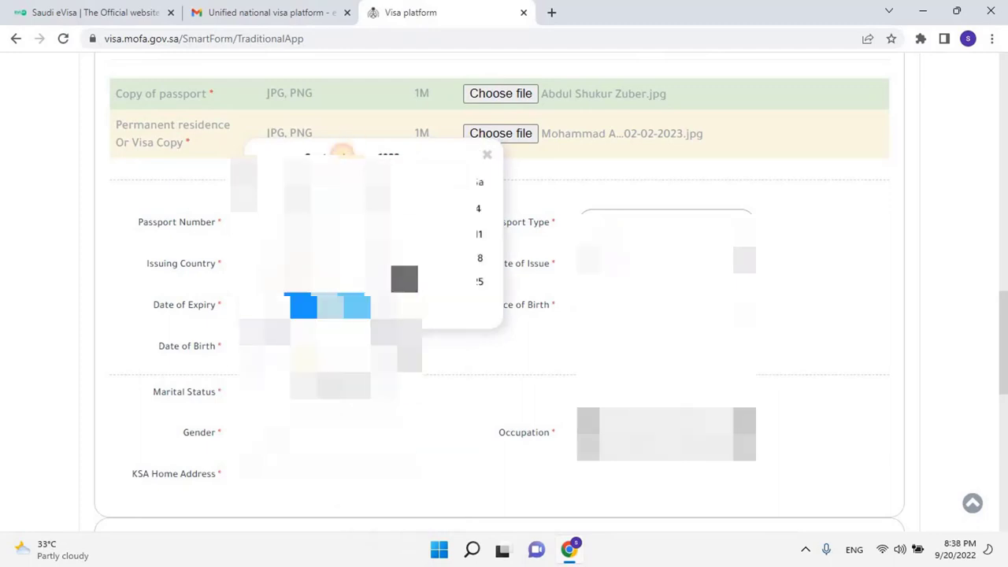
pyautogui.click(270, 252)
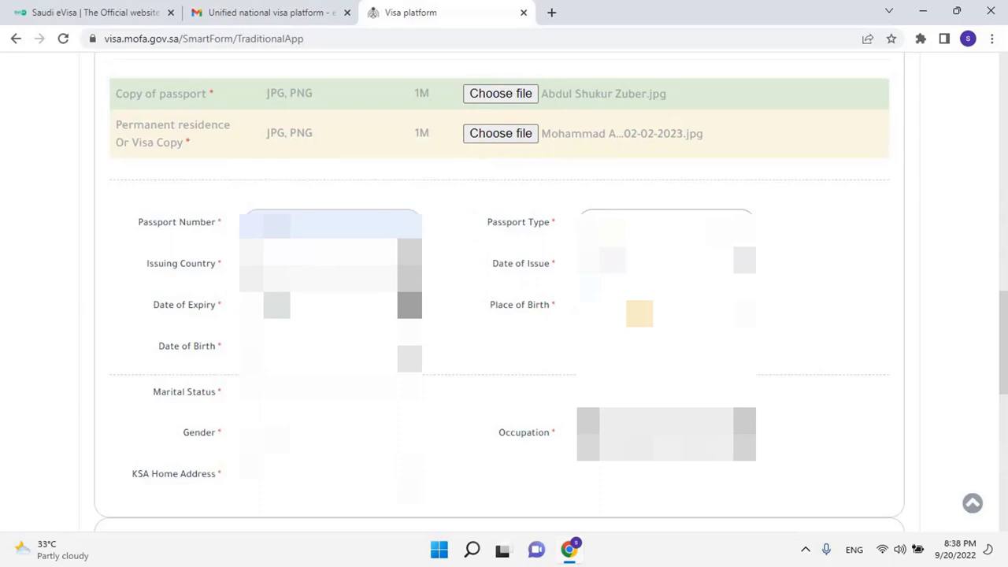
# Fill in place of birth, marital status and gender, then open the Port of Entry list
pyautogui.click(666, 313)
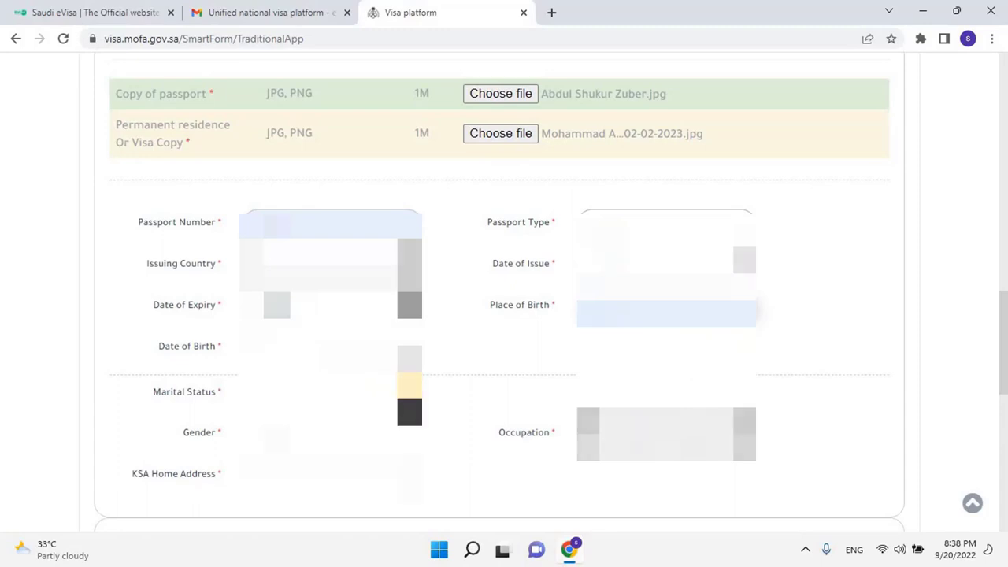
pyautogui.click(409, 387)
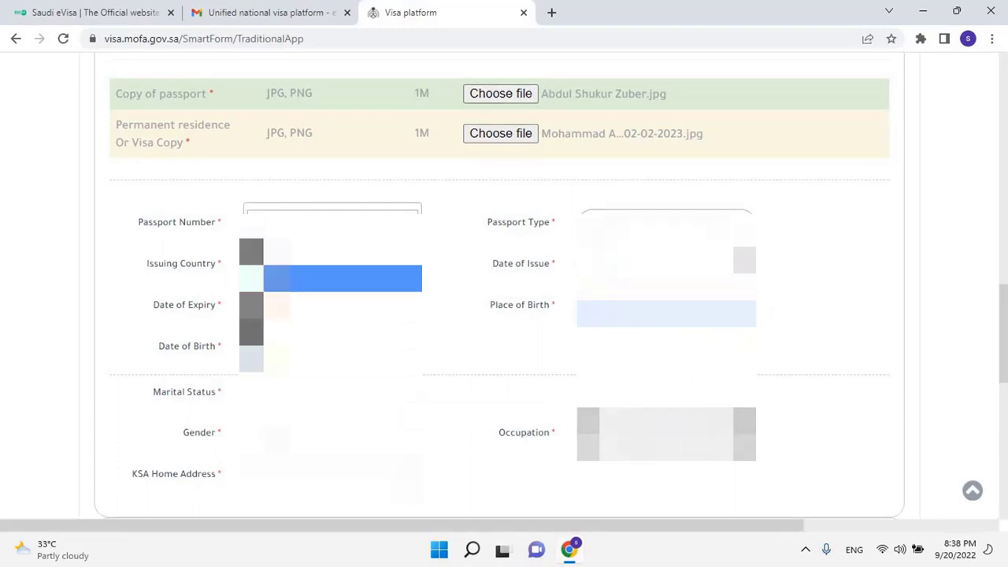
pyautogui.click(277, 278)
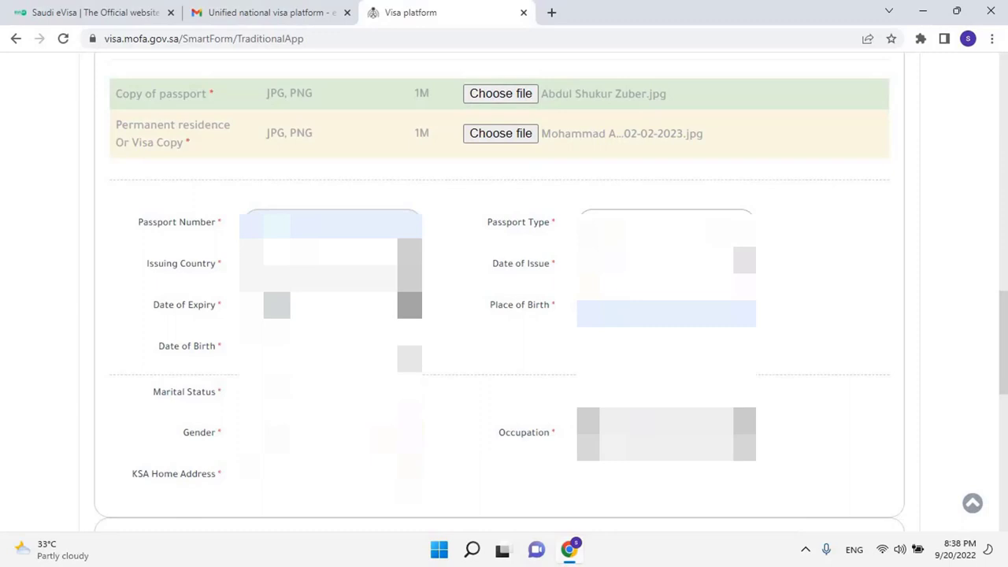
pyautogui.click(409, 432)
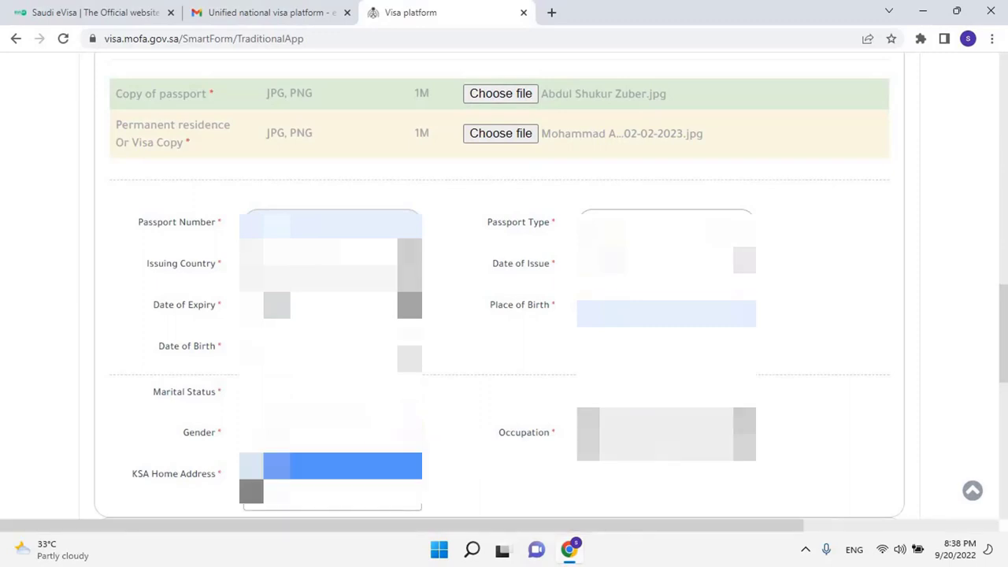
pyautogui.click(330, 492)
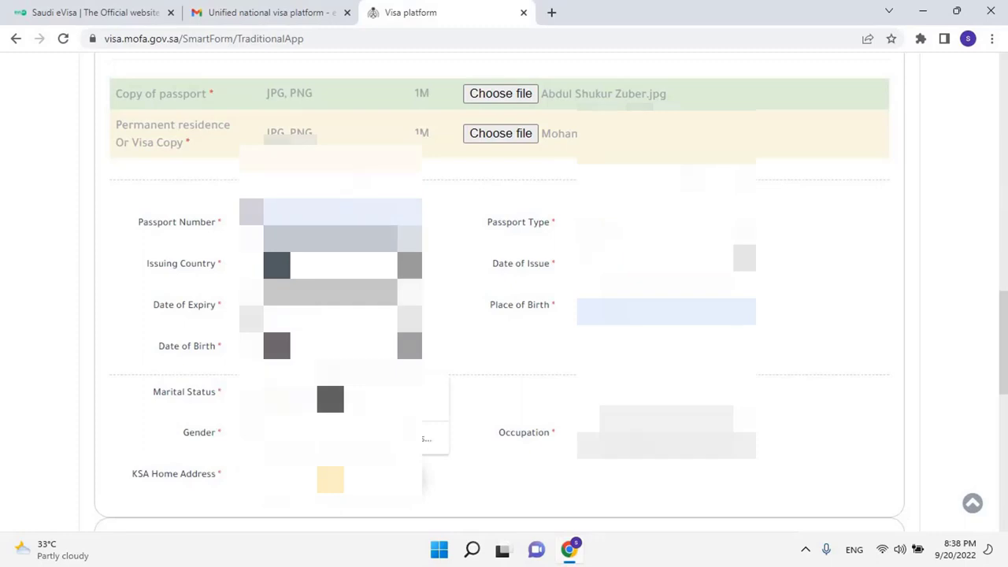
pyautogui.scroll(-1, 504, 291)
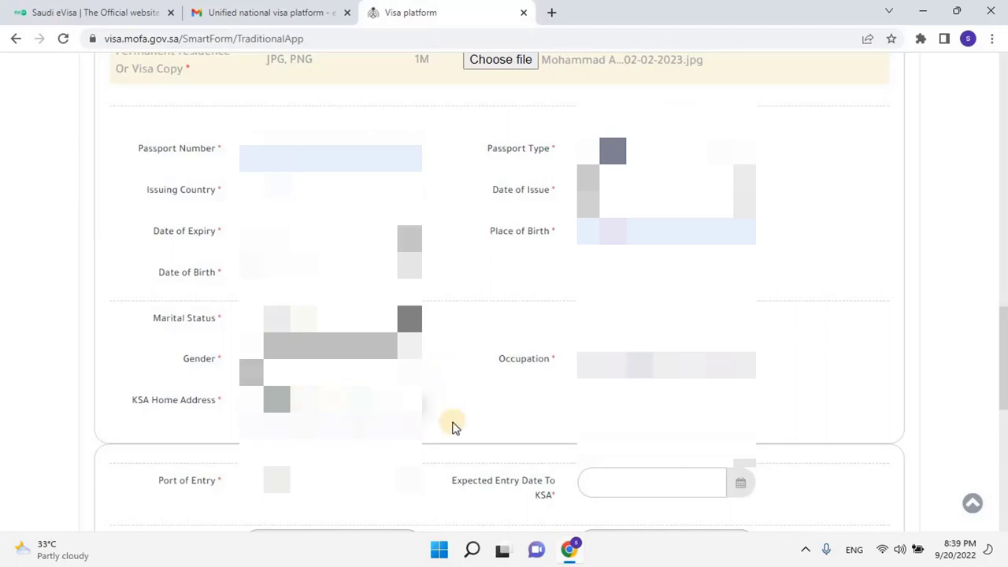
pyautogui.scroll(-3, 458, 416)
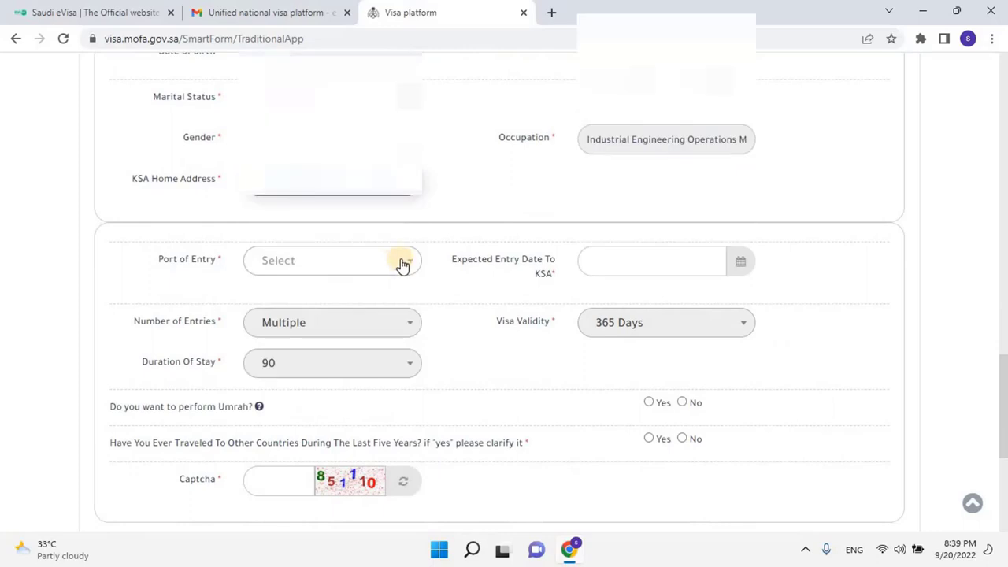
pyautogui.click(401, 261)
# Set port of entry Riyadh, entry date 12 November 2022, and answer Yes to Umrah and recent travel
pyautogui.scroll(-1, 386, 264)
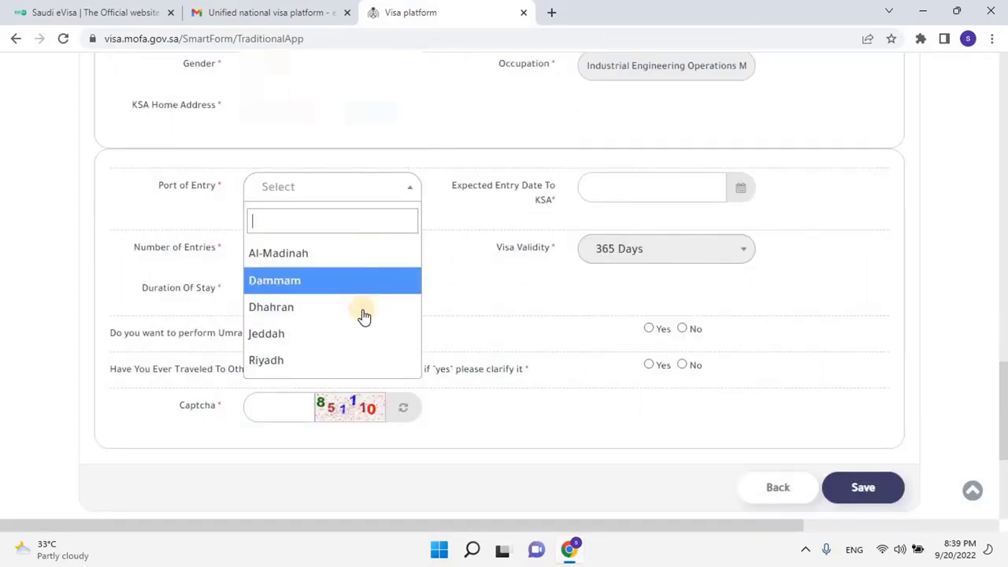
pyautogui.click(349, 356)
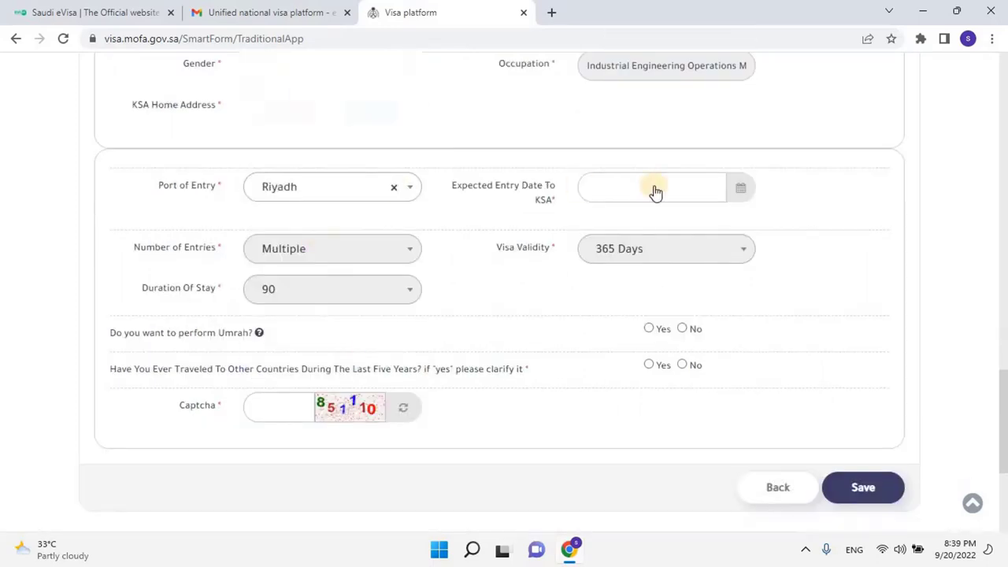
pyautogui.click(696, 193)
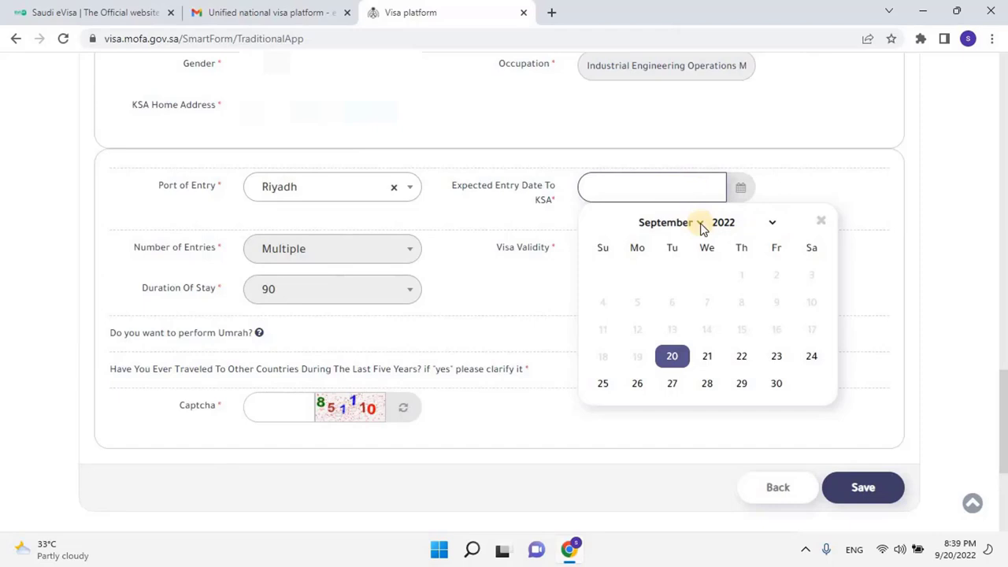
pyautogui.click(701, 225)
pyautogui.click(669, 322)
pyautogui.click(797, 304)
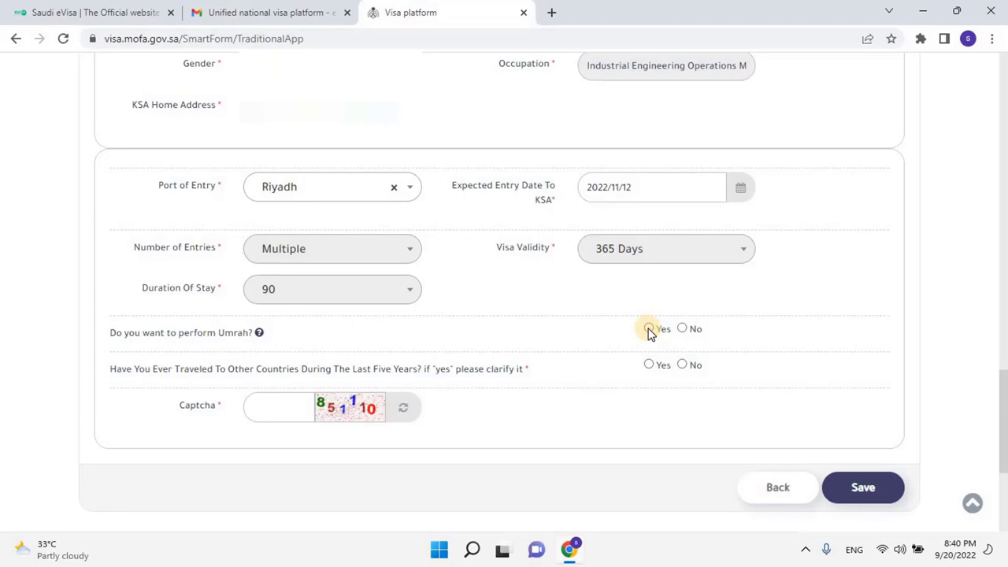
pyautogui.click(648, 329)
pyautogui.click(651, 367)
# Start a travelled-country entry with India as the country
pyautogui.click(842, 413)
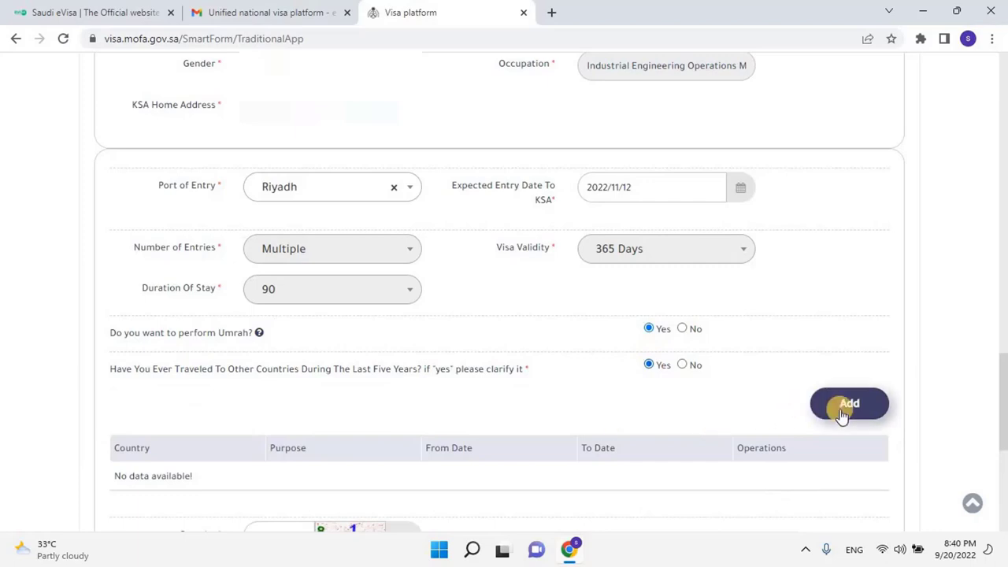
pyautogui.click(841, 414)
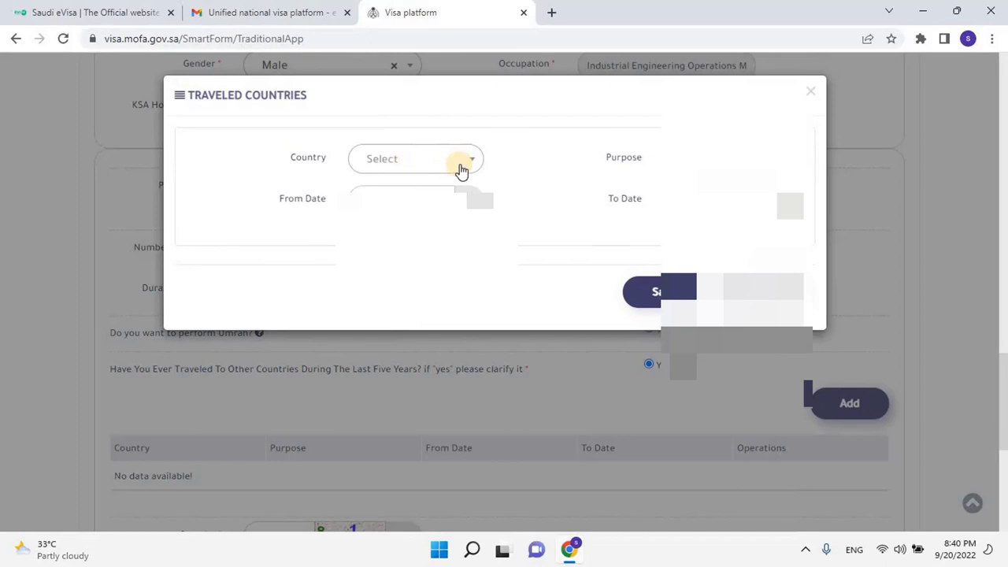
pyautogui.click(470, 162)
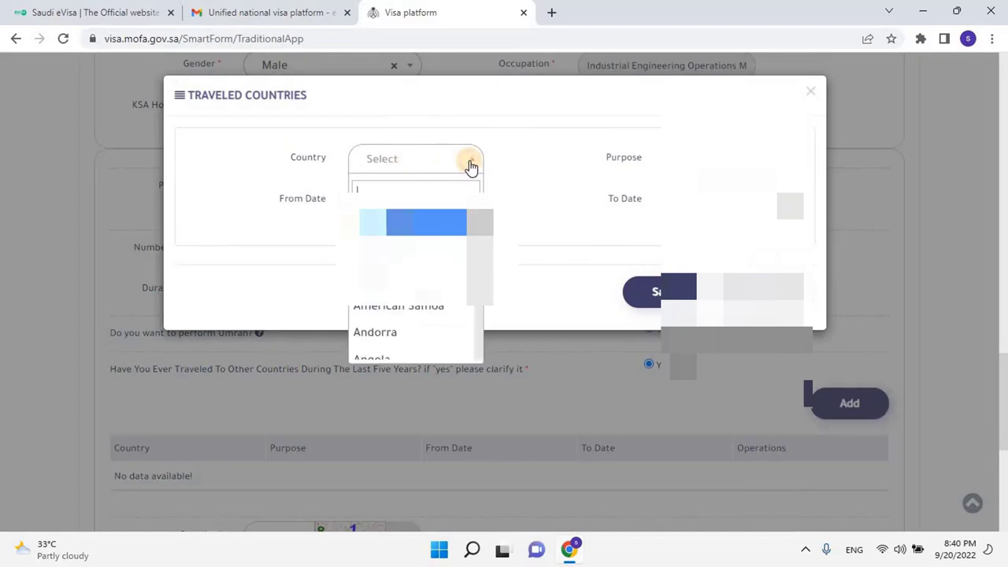
pyautogui.write('ind')
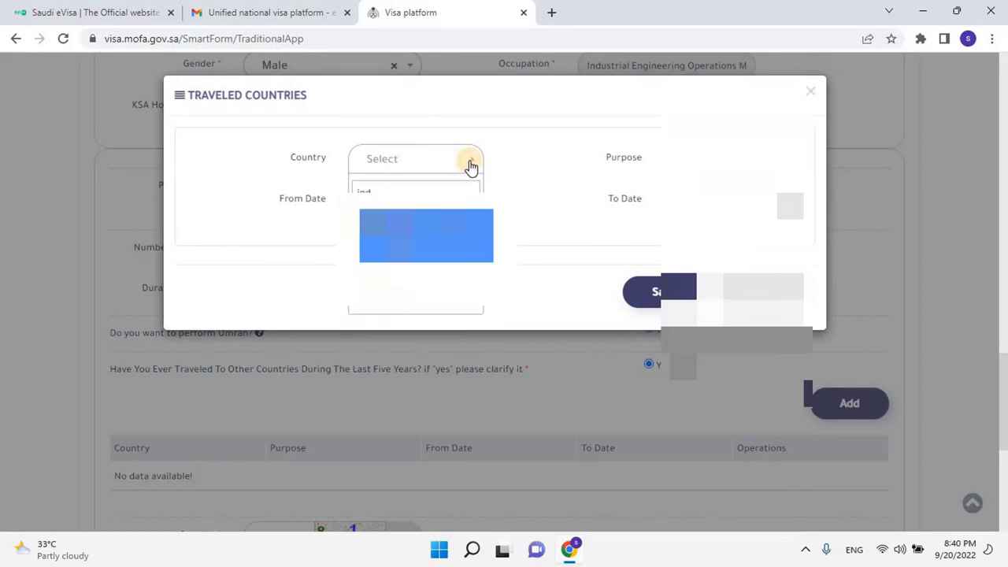
pyautogui.press('Return')
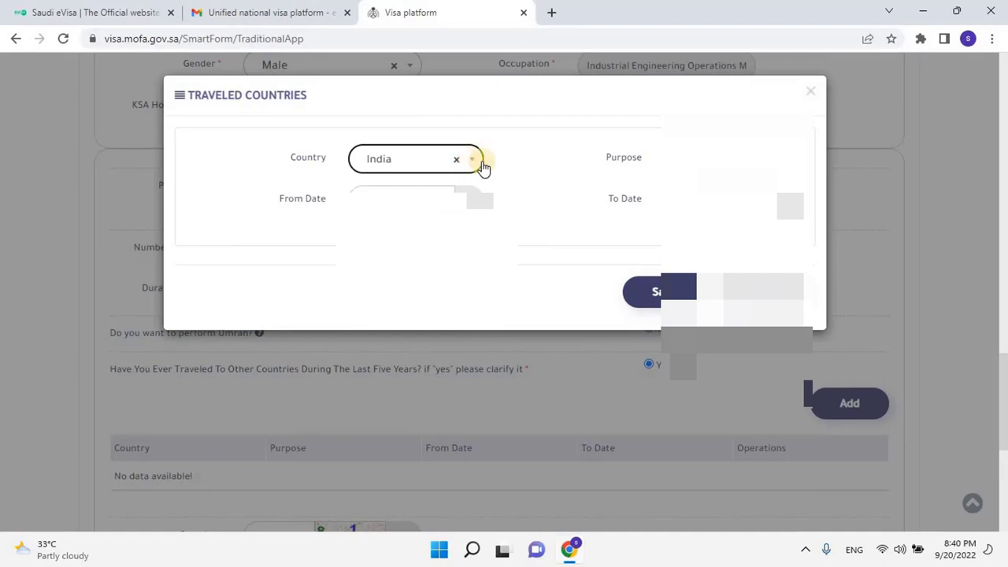
pyautogui.press('Tab')
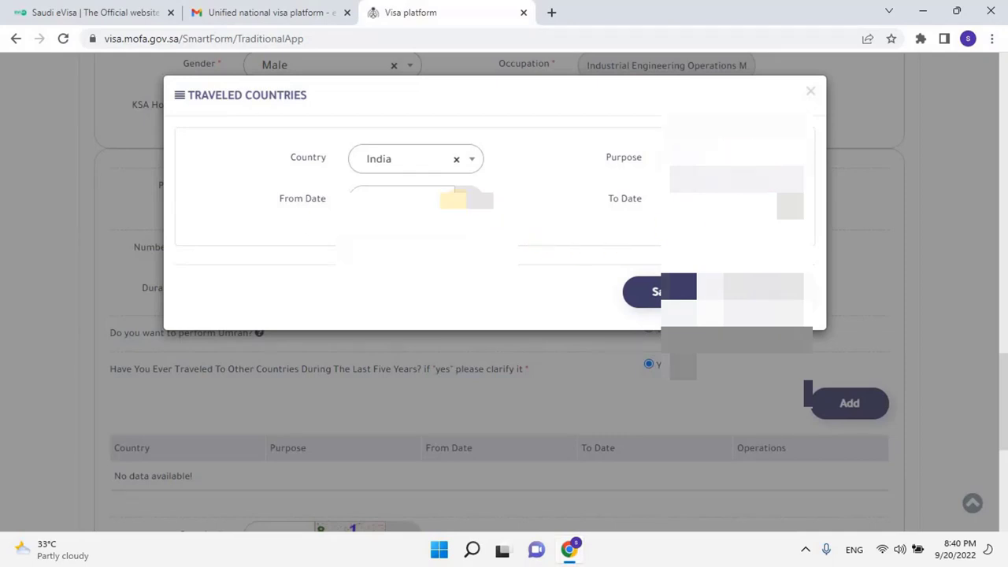
# Pick the trip's From and To dates, then cancel the entry without saving
pyautogui.click(431, 199)
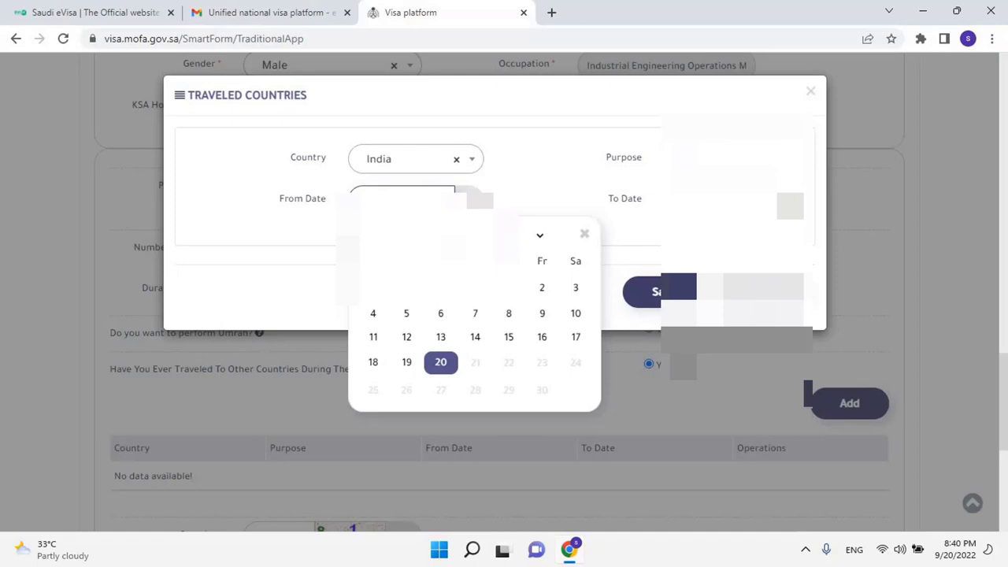
pyautogui.click(441, 235)
pyautogui.click(417, 319)
pyautogui.click(444, 335)
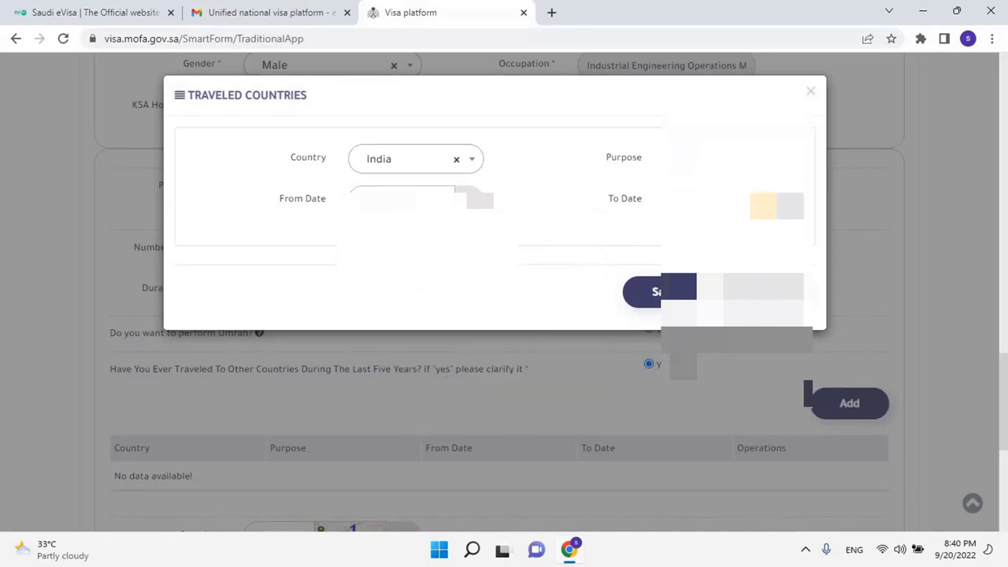
pyautogui.click(763, 206)
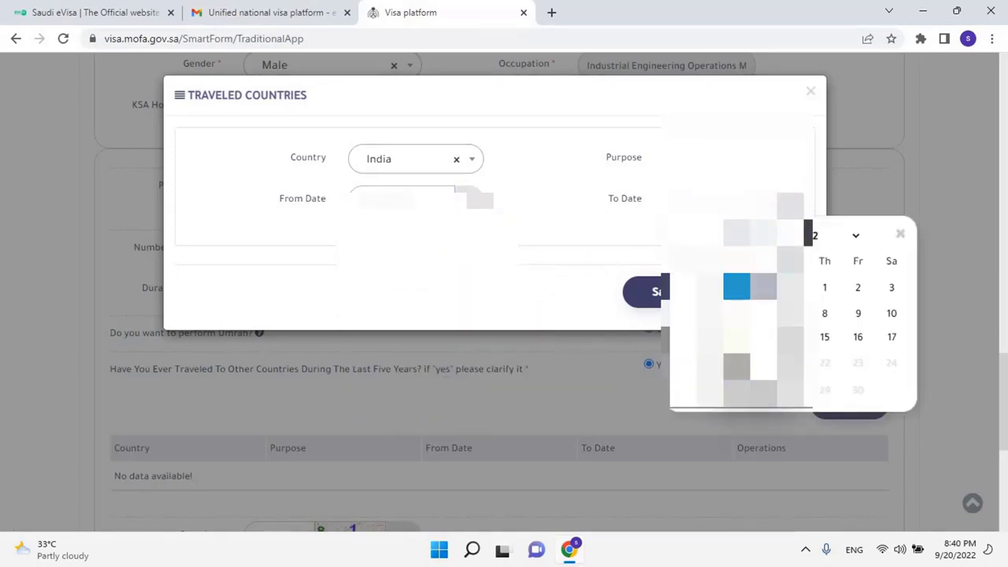
pyautogui.click(866, 288)
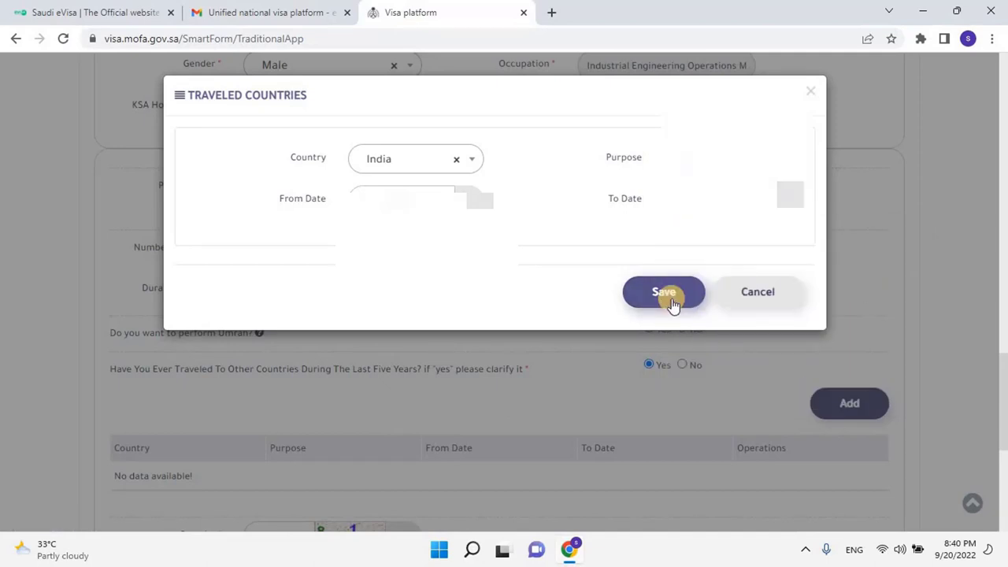
pyautogui.click(754, 291)
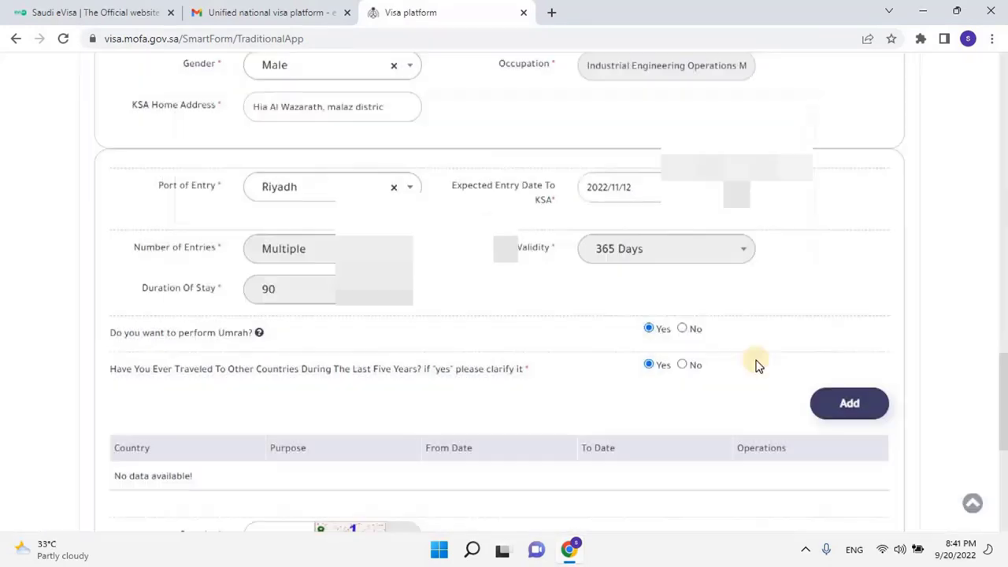
# Answer No to five-year travel, enter the captcha code and save the entry details
pyautogui.click(684, 366)
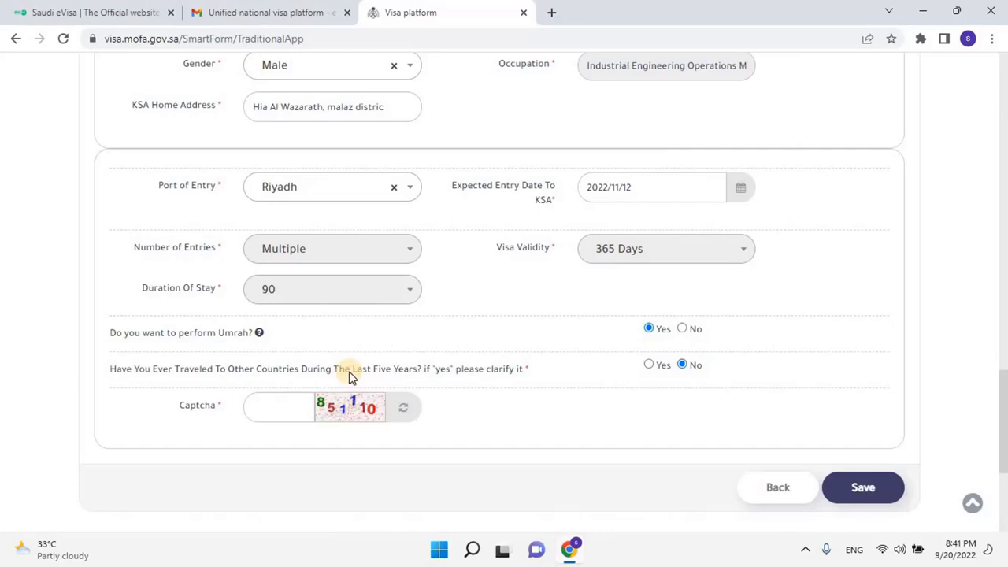
pyautogui.click(287, 417)
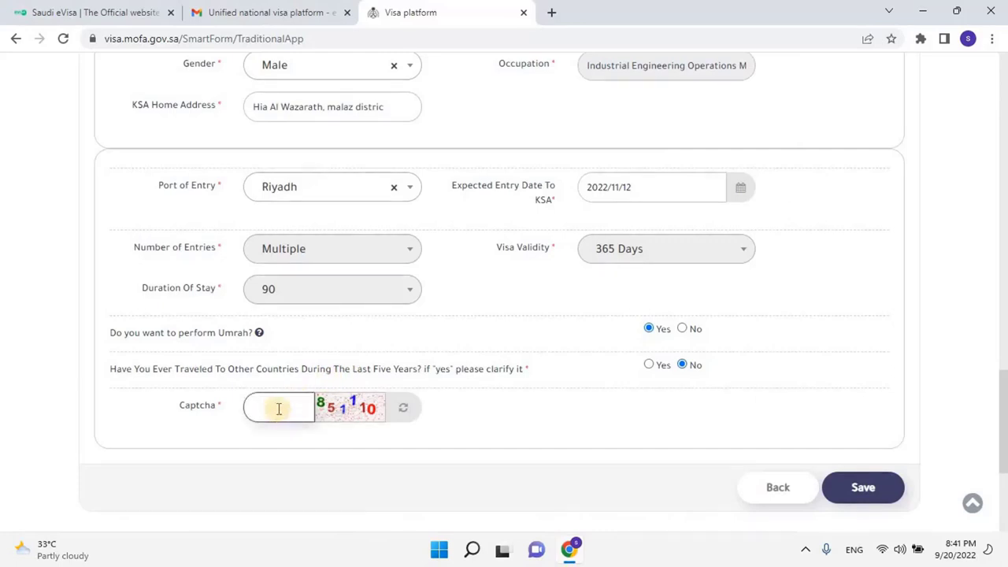
pyautogui.write('851110')
pyautogui.click(853, 490)
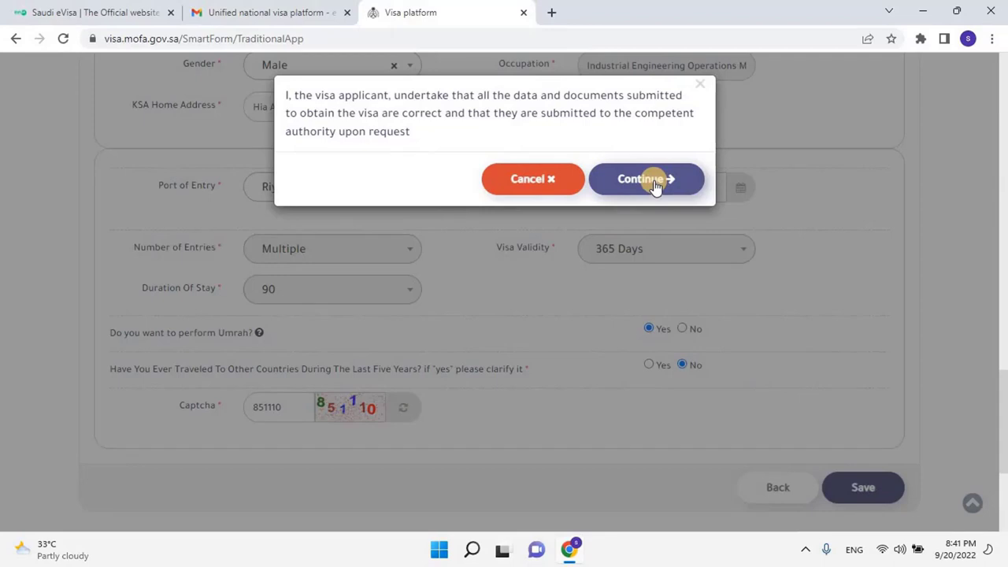
pyautogui.scroll(-2, 653, 187)
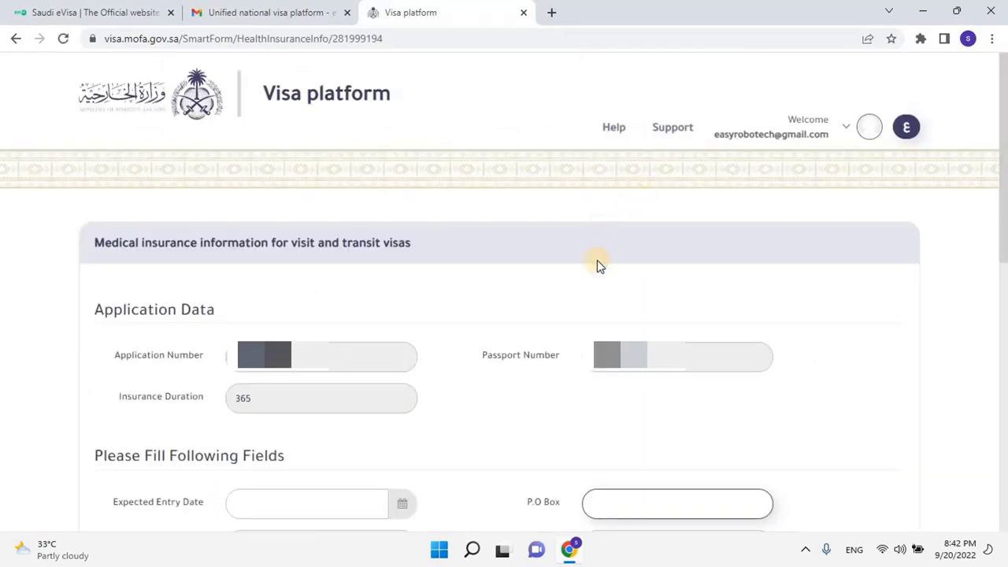
# Set the insurance form's Expected Entry Date to 12 November 2022
pyautogui.scroll(-1, 641, 391)
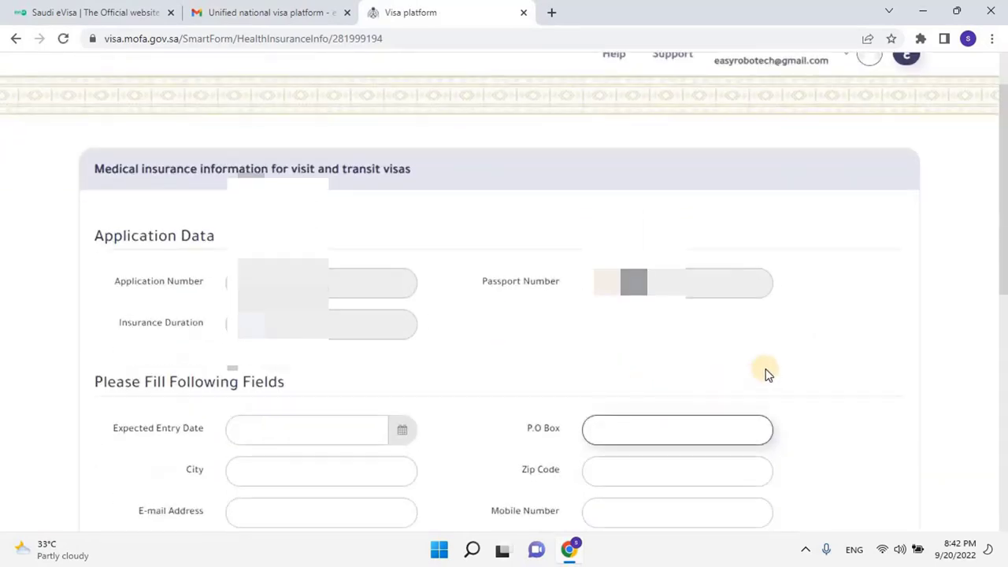
pyautogui.scroll(-1, 767, 373)
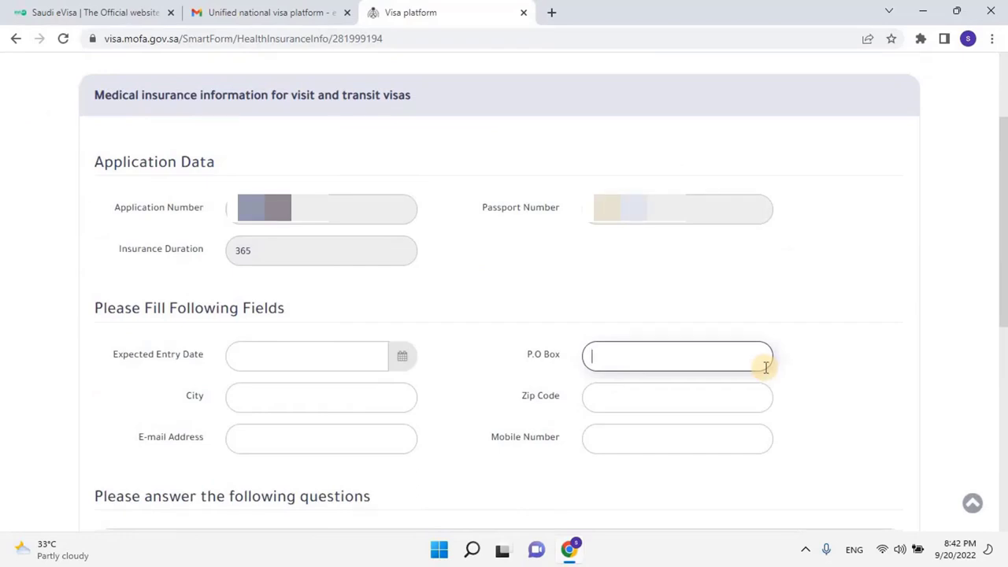
pyautogui.scroll(-1, 767, 367)
pyautogui.scroll(-1, 767, 367)
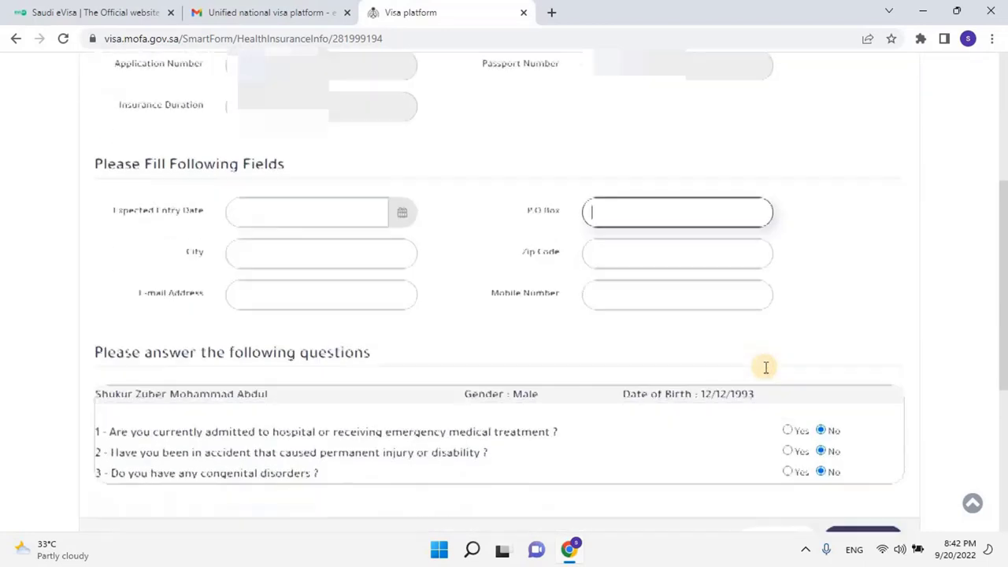
pyautogui.click(300, 219)
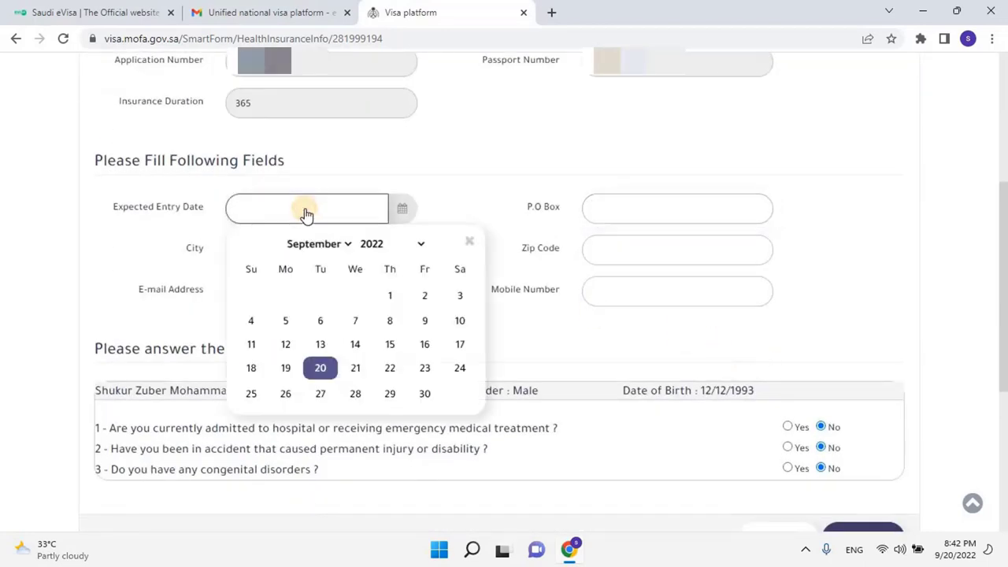
pyautogui.click(350, 244)
pyautogui.click(311, 425)
pyautogui.click(426, 323)
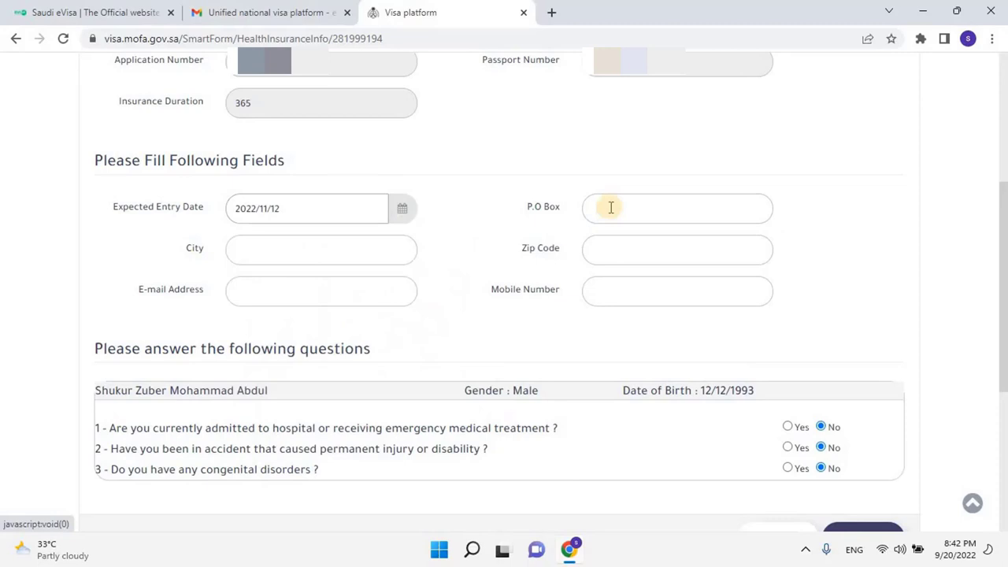
# Autofill P.O box, city Qatar, zip 0000, e-mail and mobile, then save the insurance form
pyautogui.click(605, 209)
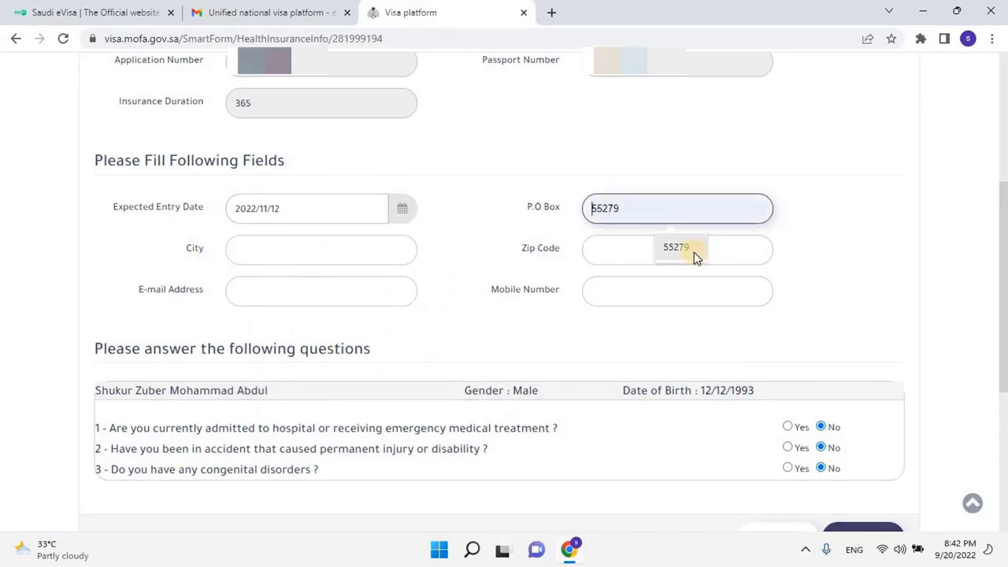
pyautogui.click(694, 252)
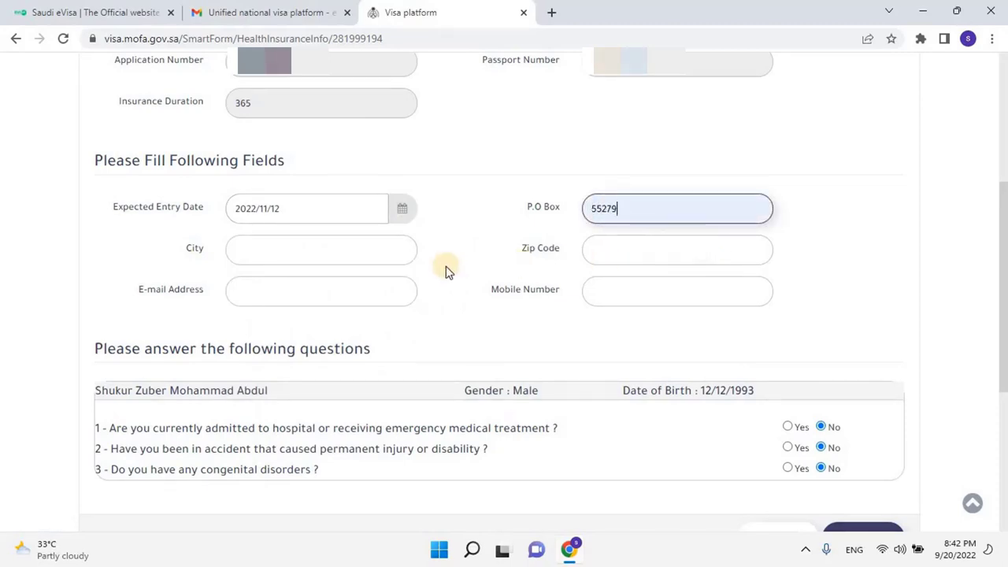
pyautogui.click(374, 250)
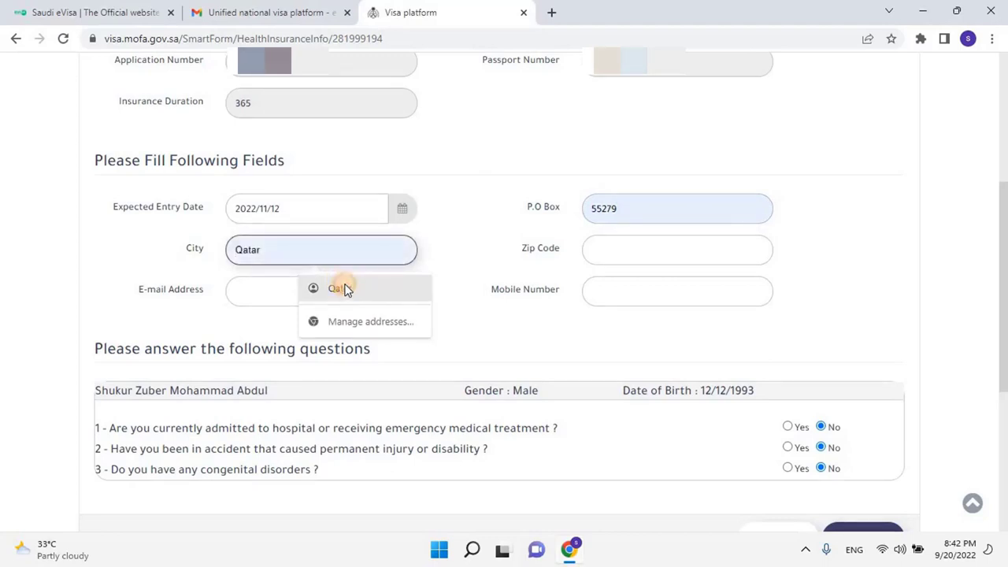
pyautogui.click(344, 289)
pyautogui.click(654, 250)
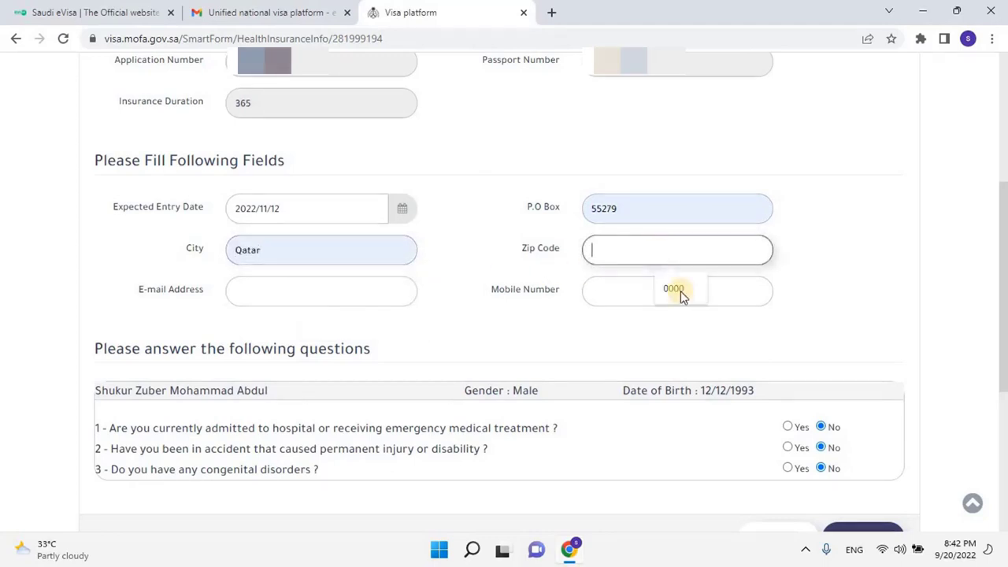
pyautogui.click(666, 289)
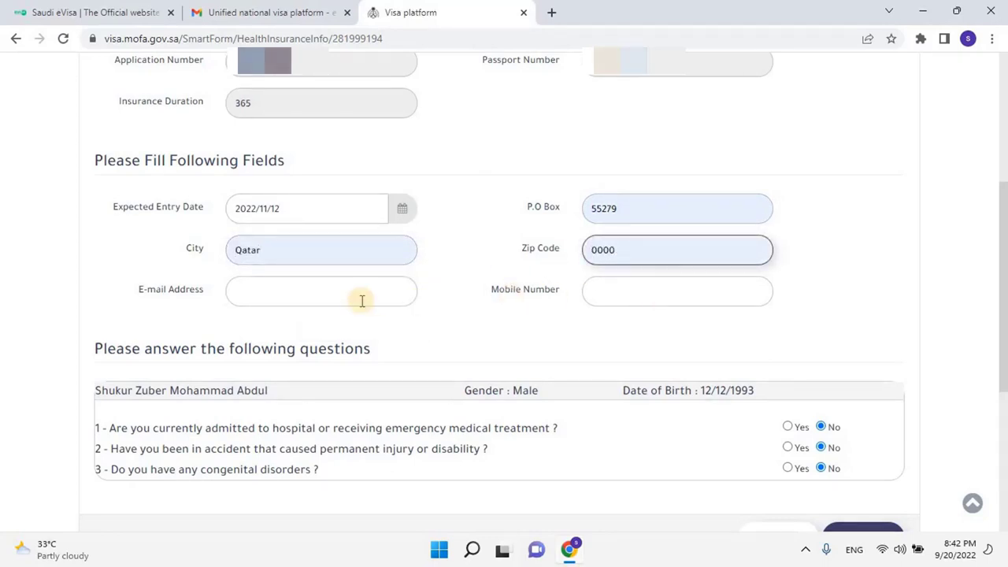
pyautogui.click(361, 293)
pyautogui.click(364, 330)
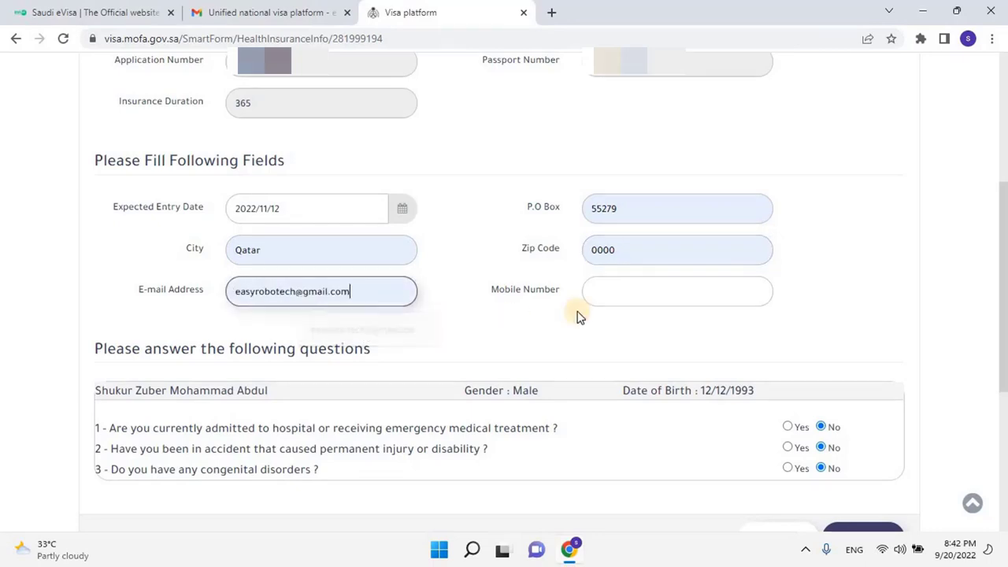
pyautogui.click(668, 288)
pyautogui.click(674, 330)
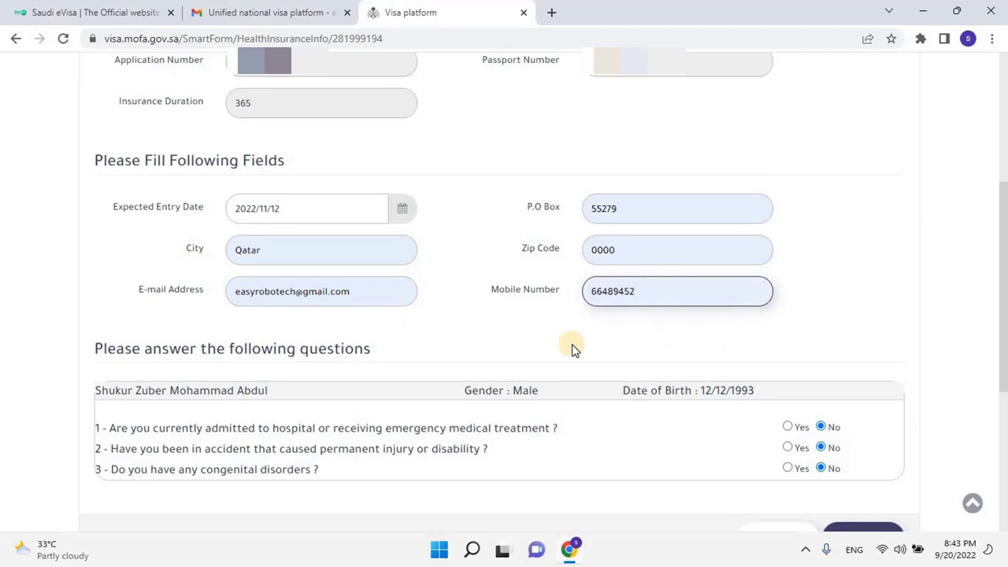
pyautogui.scroll(-2, 573, 350)
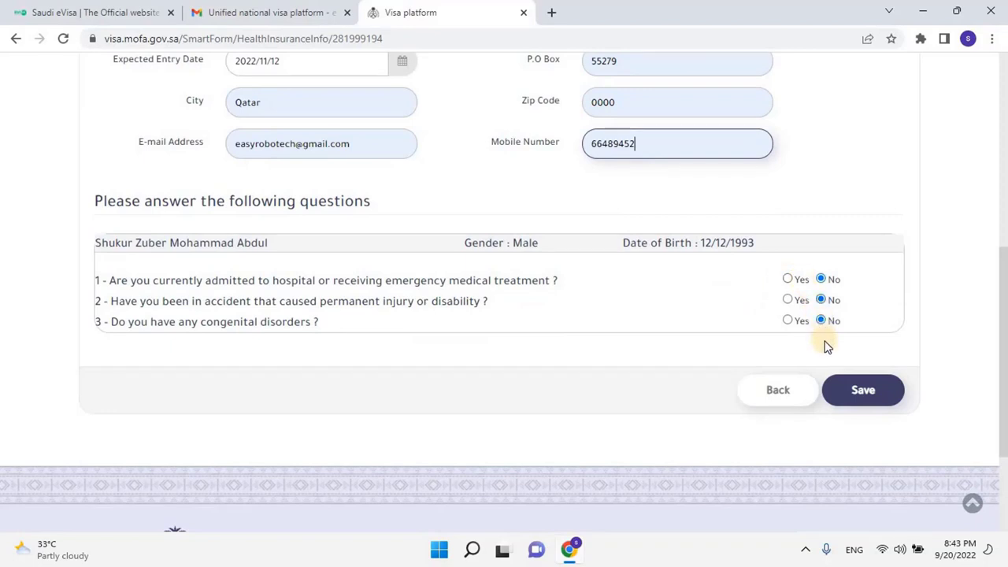
pyautogui.click(865, 391)
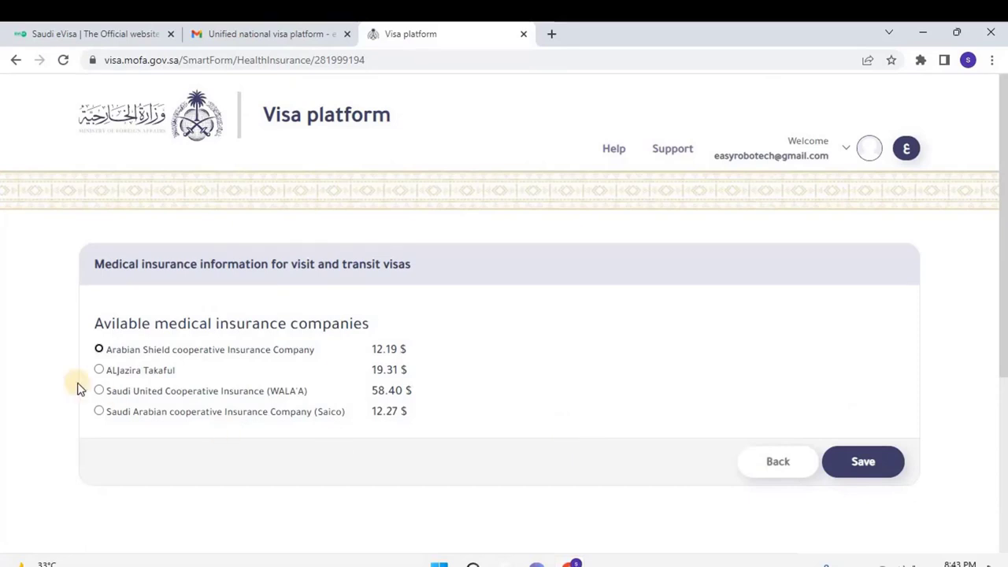
# Choose Arabian Shield cooperative Insurance Company (12.19 $) as insurer and save to reach the payment page
pyautogui.click(98, 349)
pyautogui.click(871, 473)
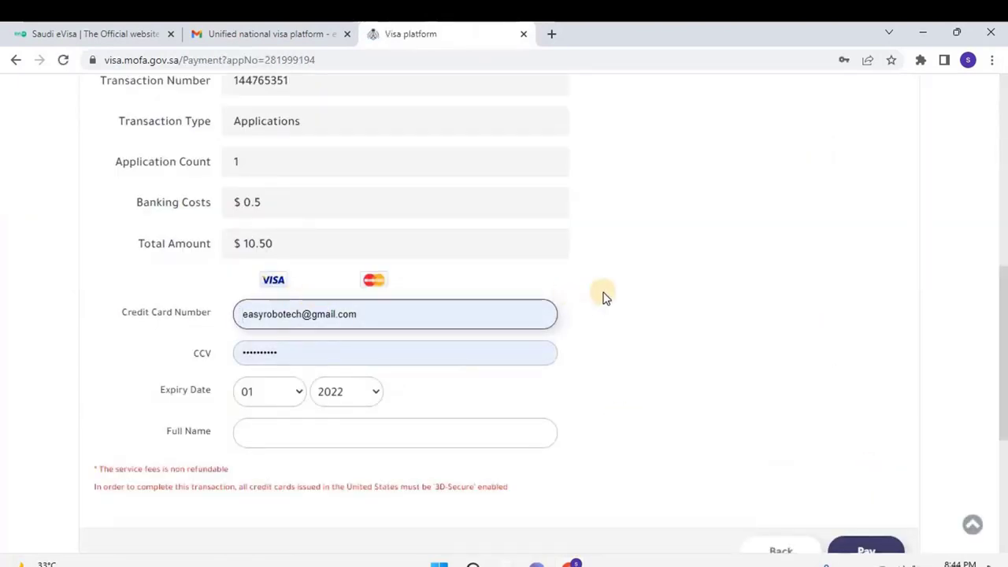
pyautogui.scroll(4, 603, 294)
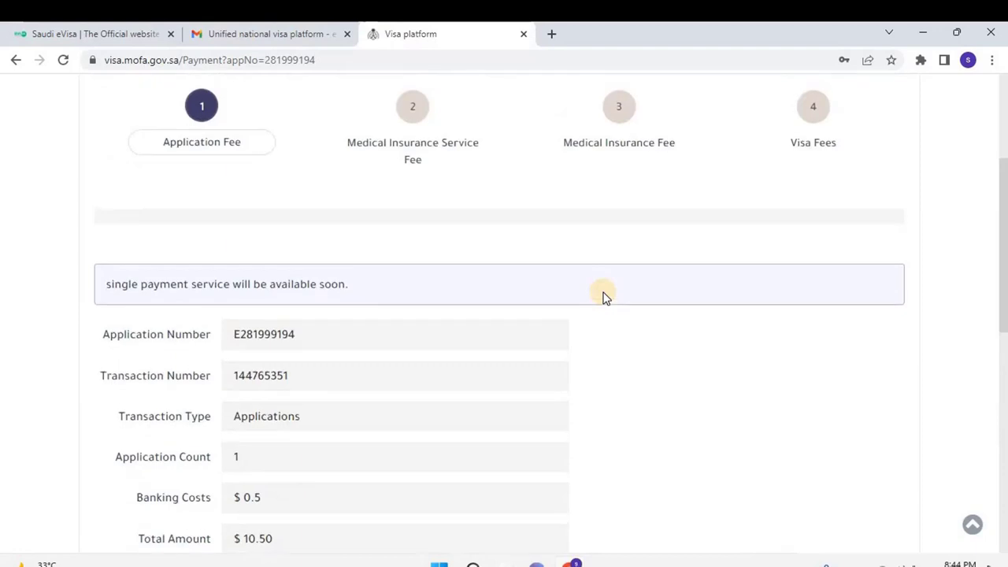
pyautogui.scroll(1, 603, 294)
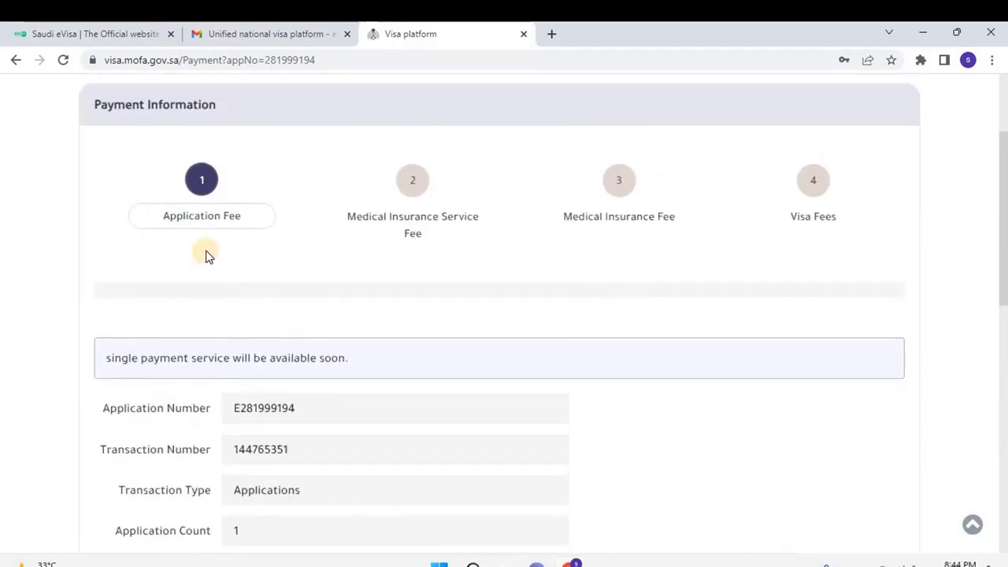